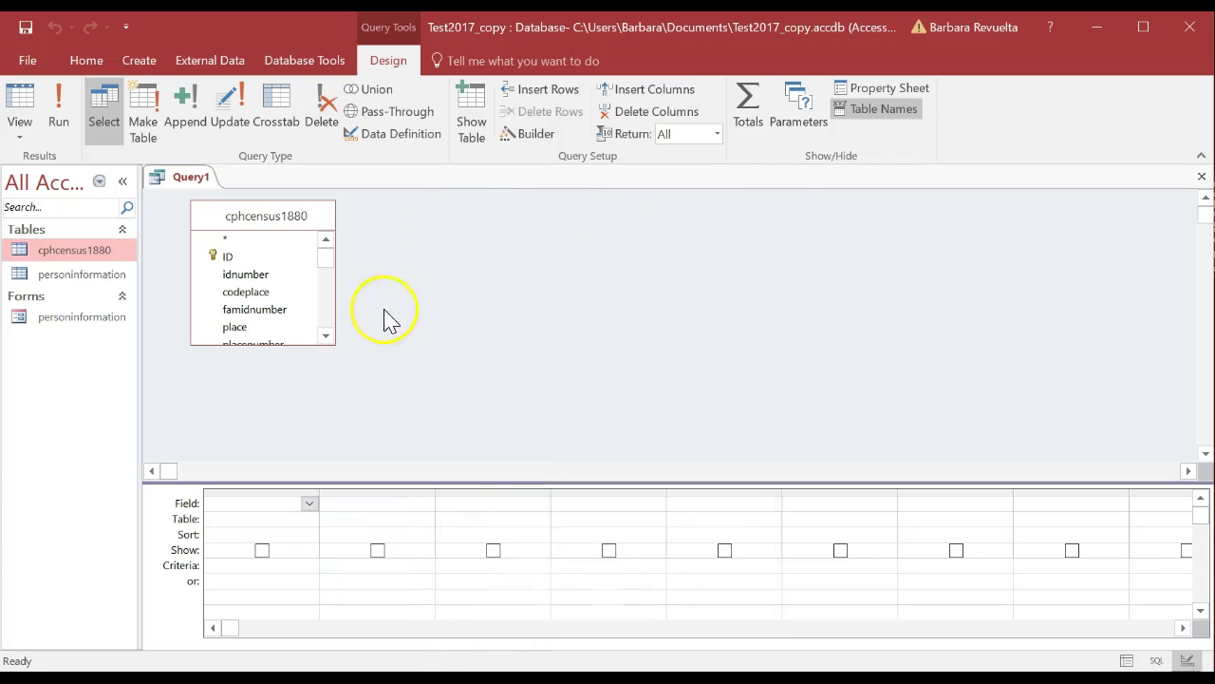
# Add the sex, civilstatus_recode and religion fields from cphcensus1880 to the query, preview its records and return to Design view.
pyautogui.moveTo(333, 343); pyautogui.dragTo(421, 421)
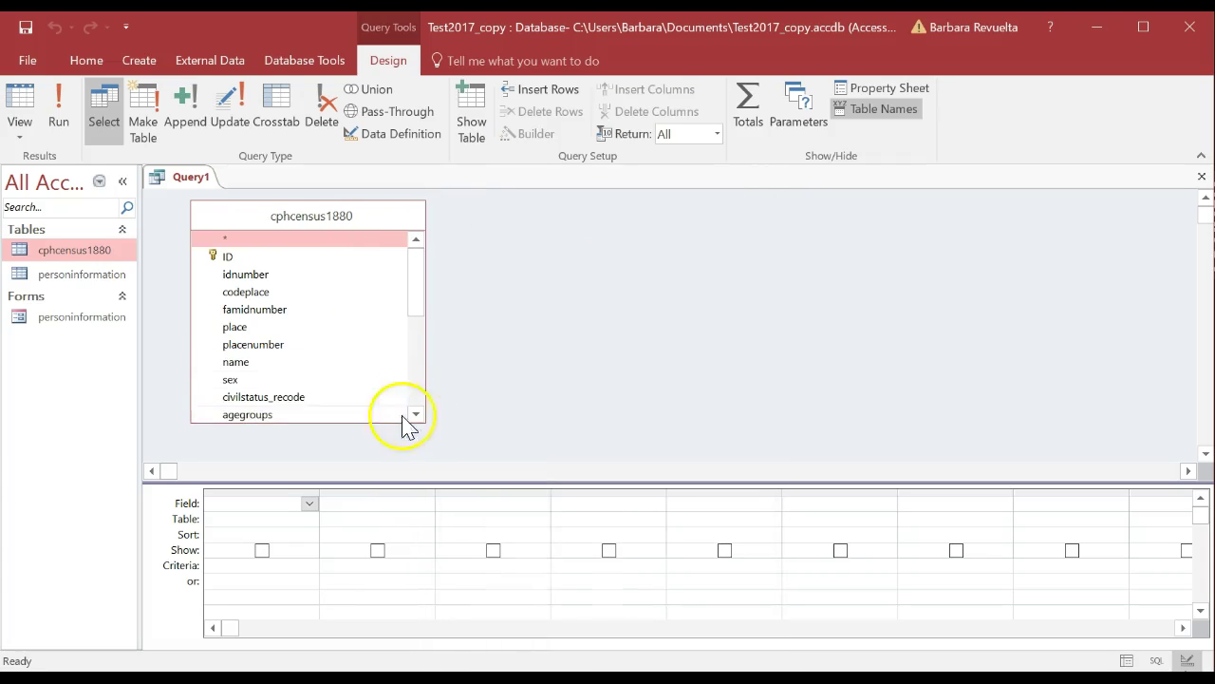
pyautogui.doubleClick(304, 381)
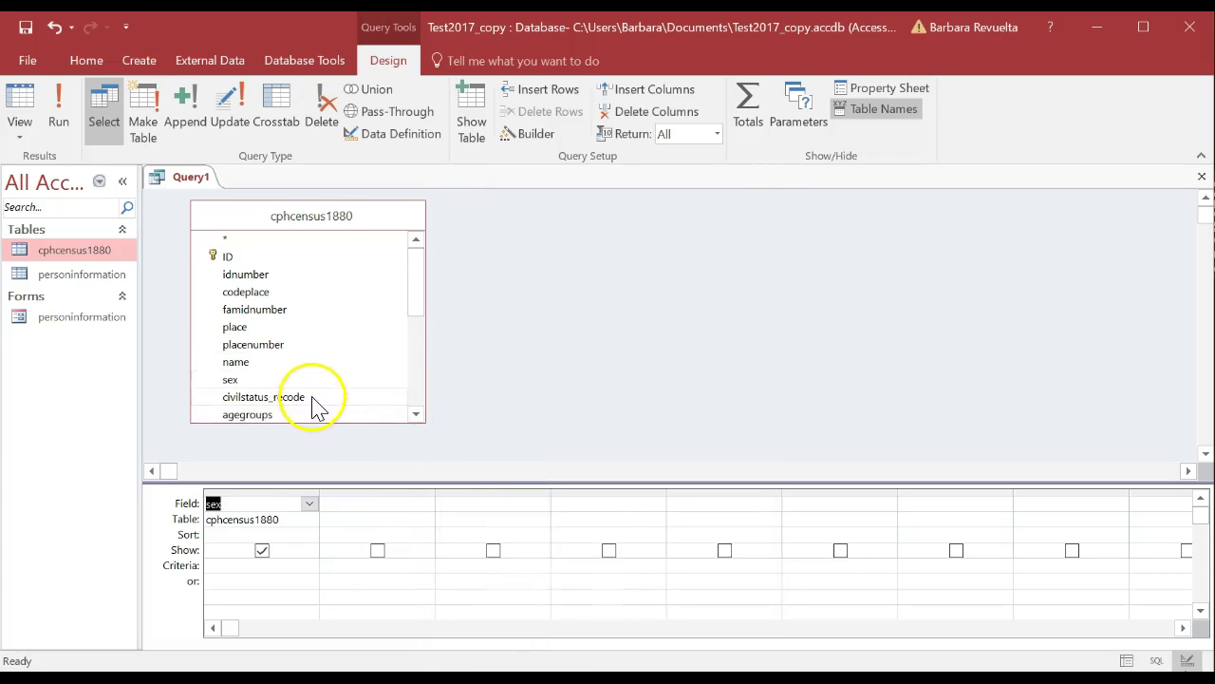
pyautogui.doubleClick(314, 399)
pyautogui.click(416, 415)
pyautogui.click(416, 414)
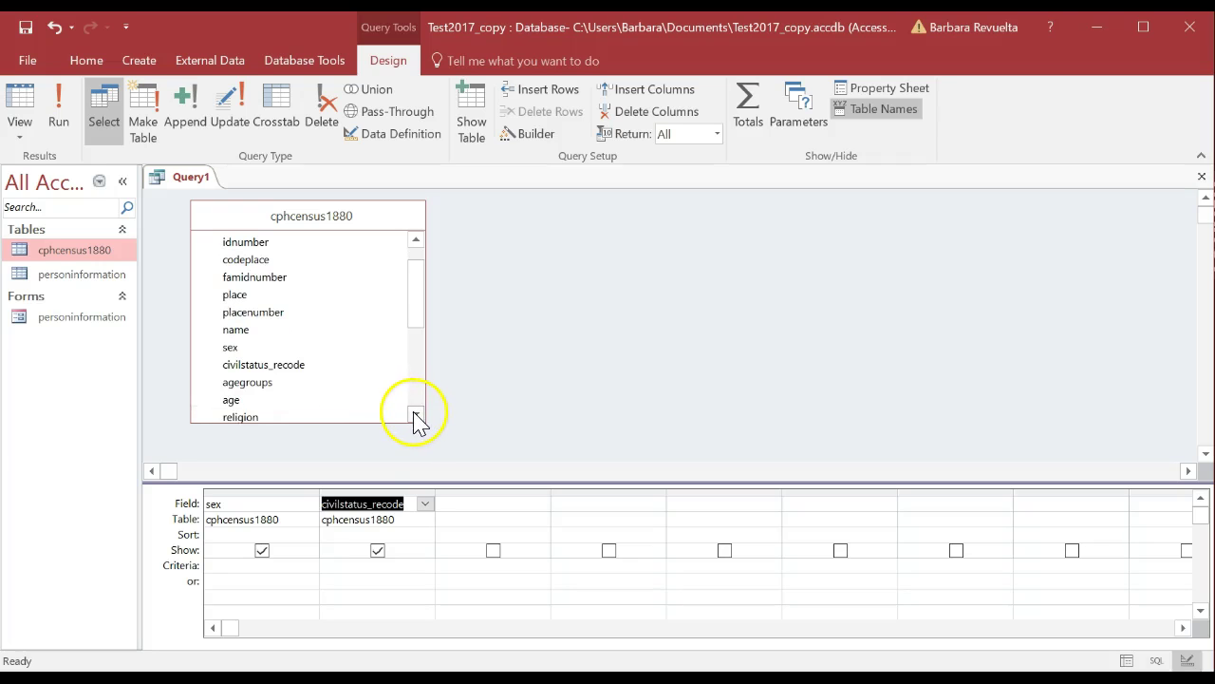
pyautogui.doubleClick(357, 417)
pyautogui.click(19, 107)
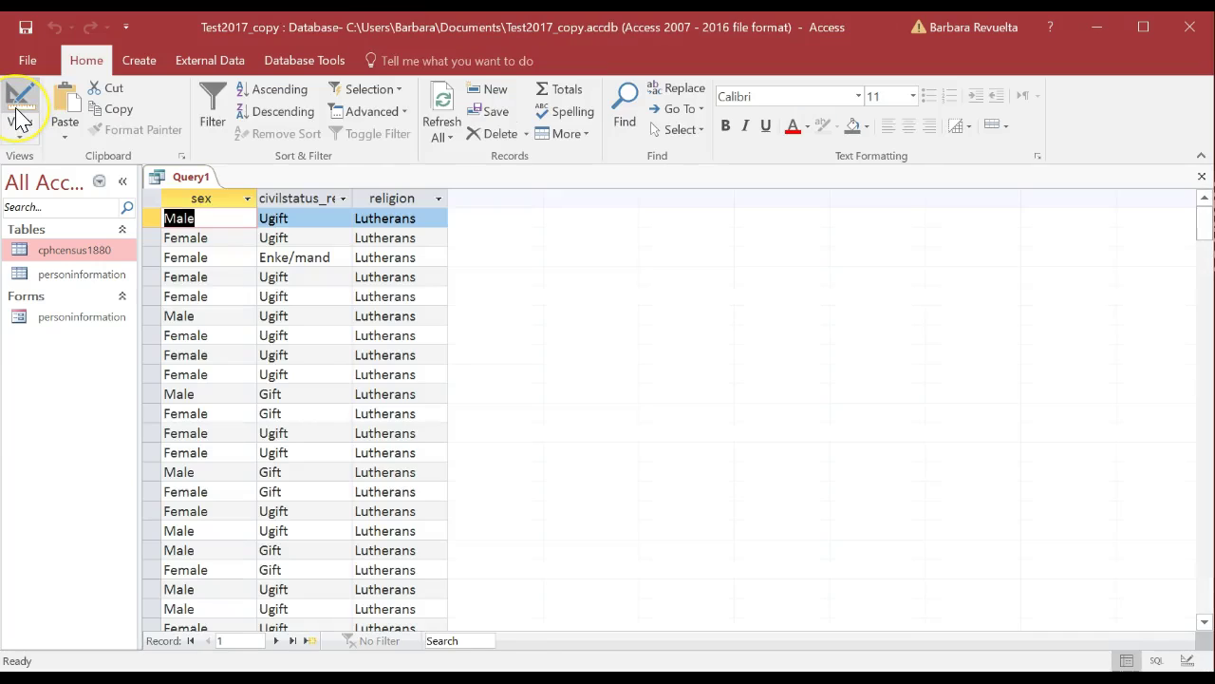
pyautogui.click(19, 109)
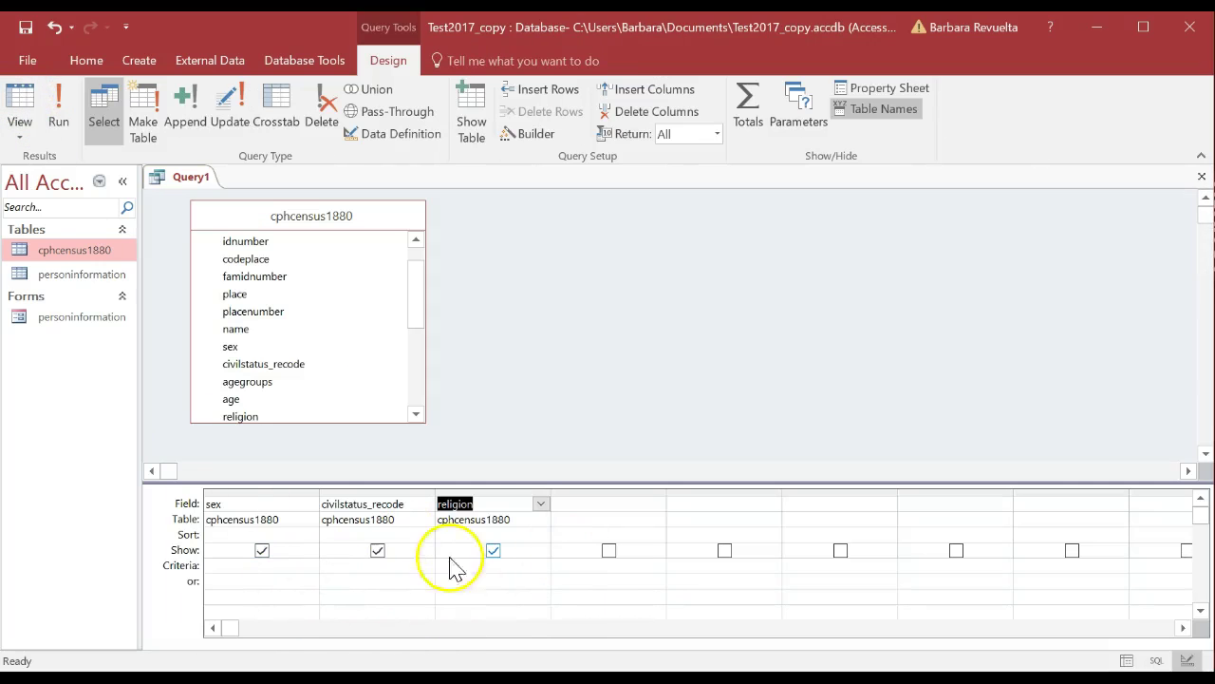
# Save the query under the name "01 Explore data".
pyautogui.click(29, 61)
pyautogui.click(59, 190)
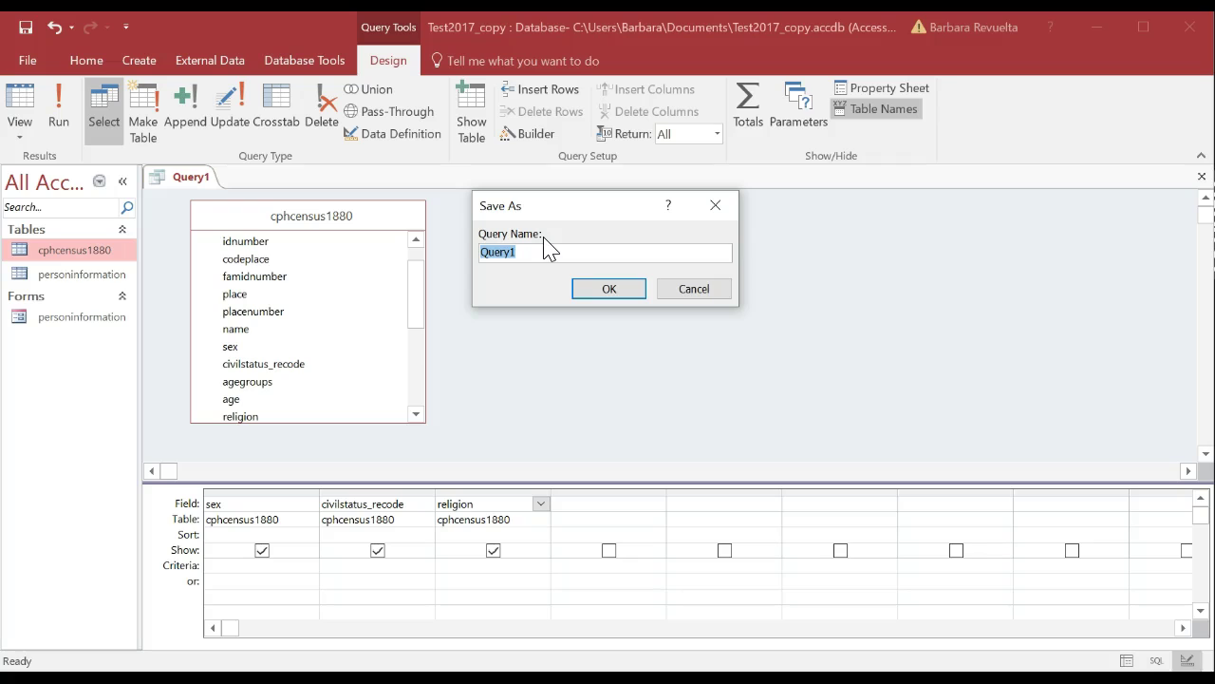
pyautogui.write('01 Explore data')
pyautogui.press('Return')
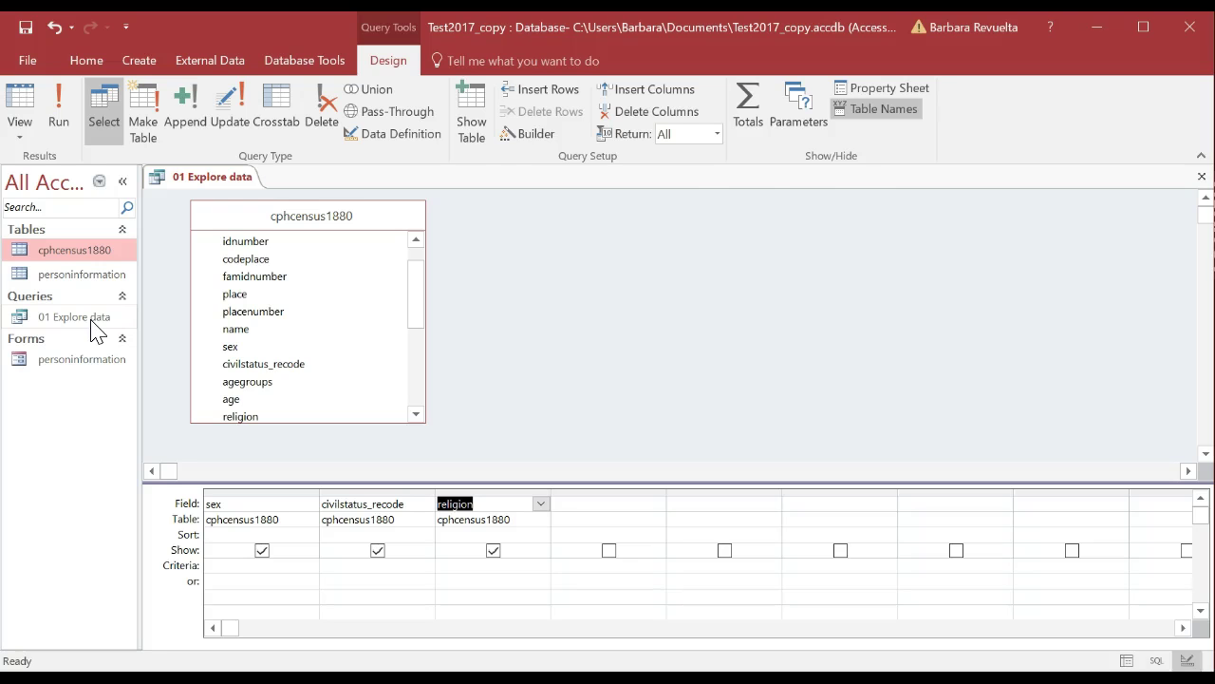
# Close and reopen the 01 Explore data query, and remove its civilstatus_recode and religion columns in Design view.
pyautogui.click(1201, 177)
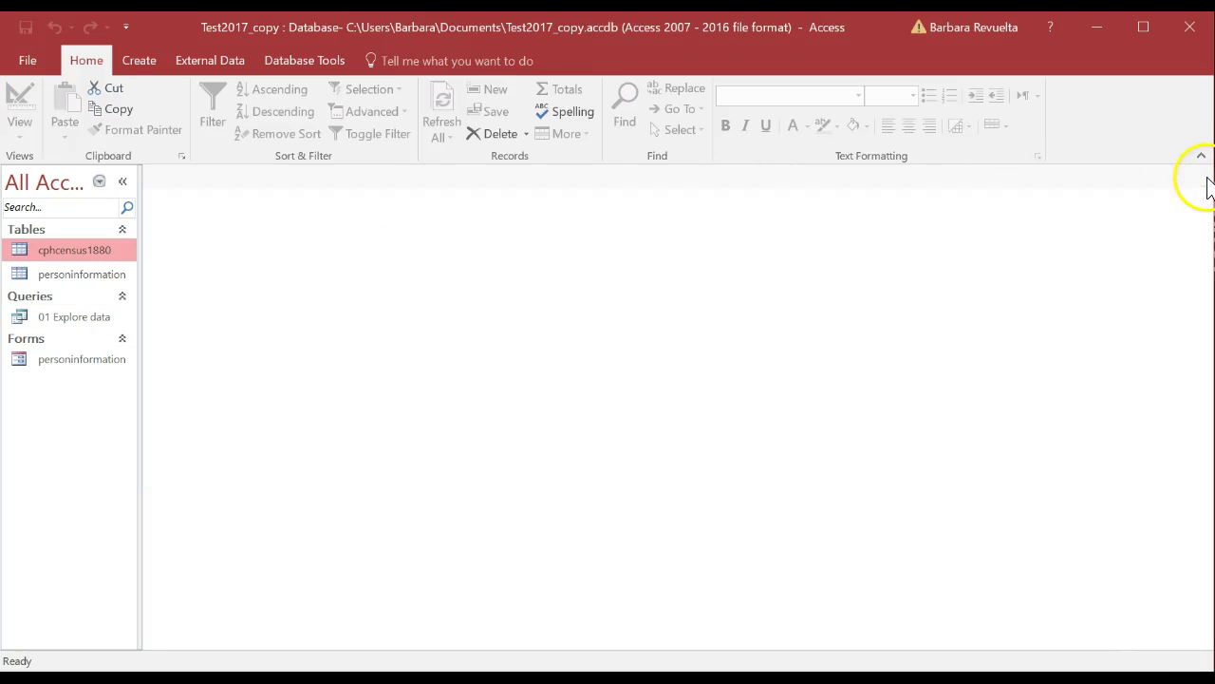
pyautogui.doubleClick(103, 319)
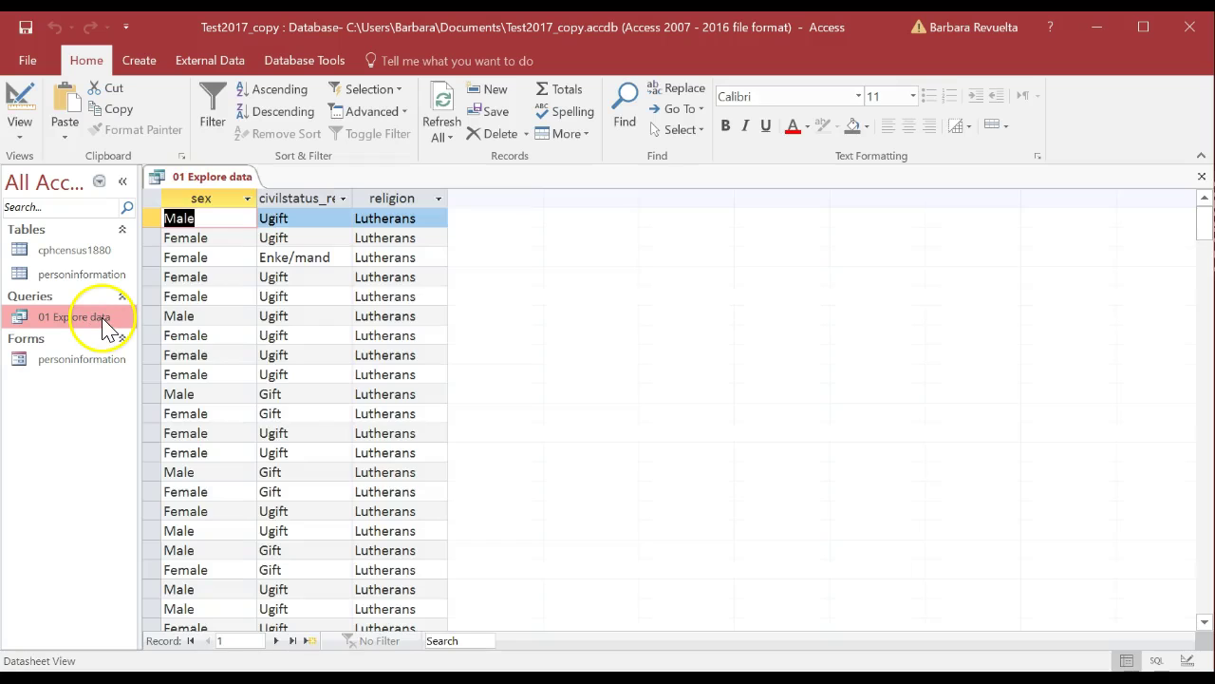
pyautogui.click(21, 101)
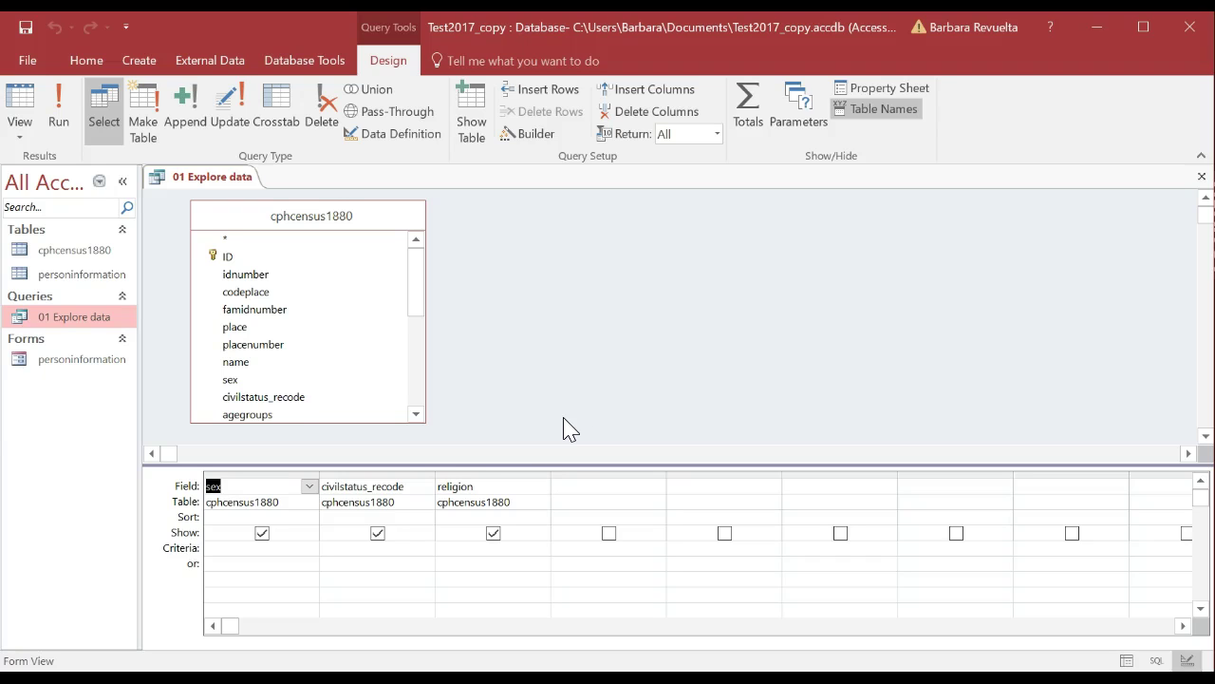
pyautogui.moveTo(422, 471); pyautogui.dragTo(473, 485)
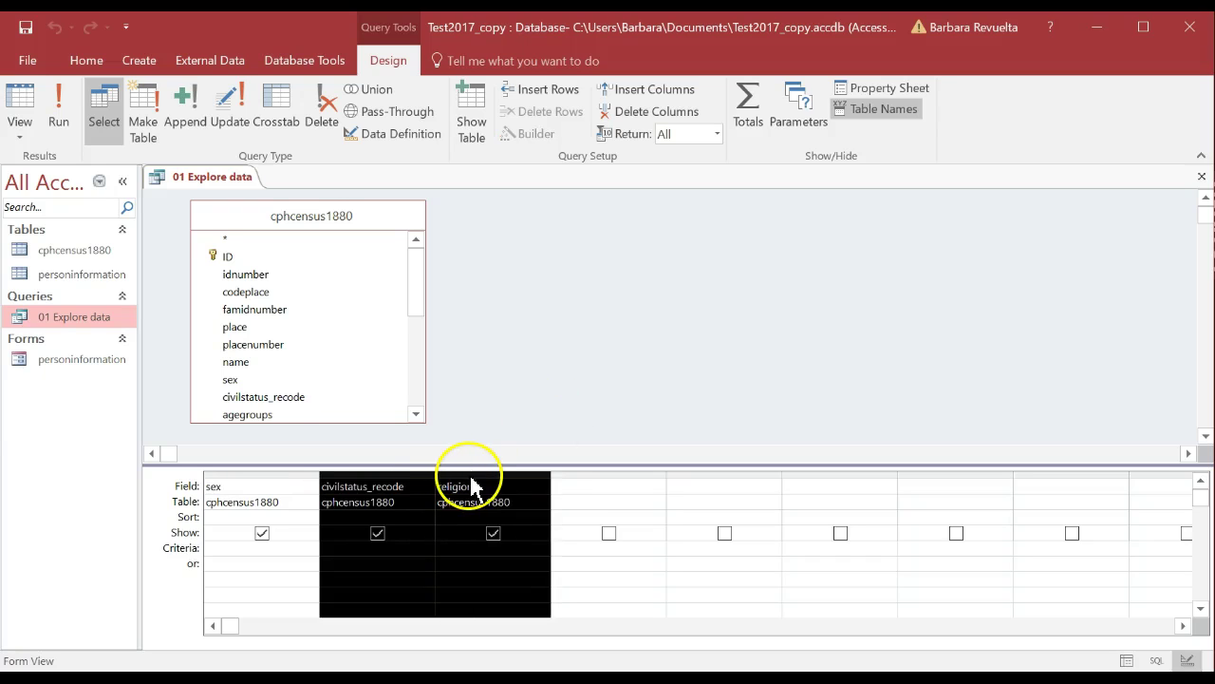
pyautogui.press('Delete')
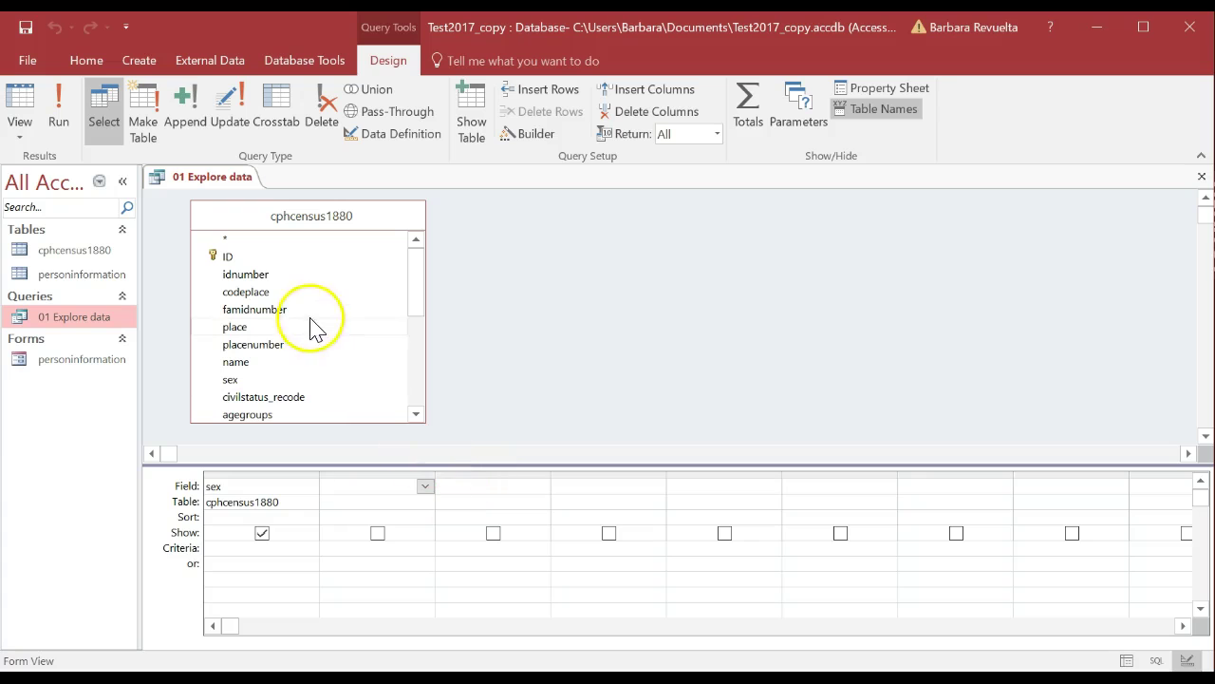
# Turn on totals, add a second sex column with its Total set to Count, and view the counts by sex.
pyautogui.click(747, 94)
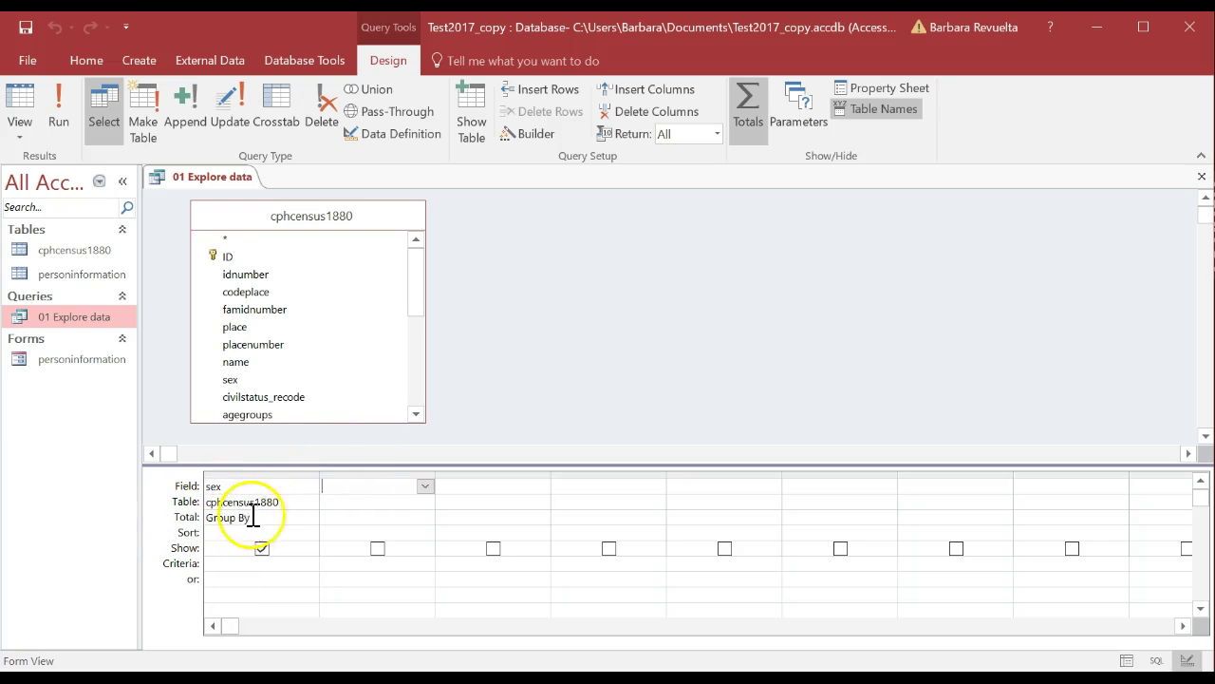
pyautogui.doubleClick(302, 380)
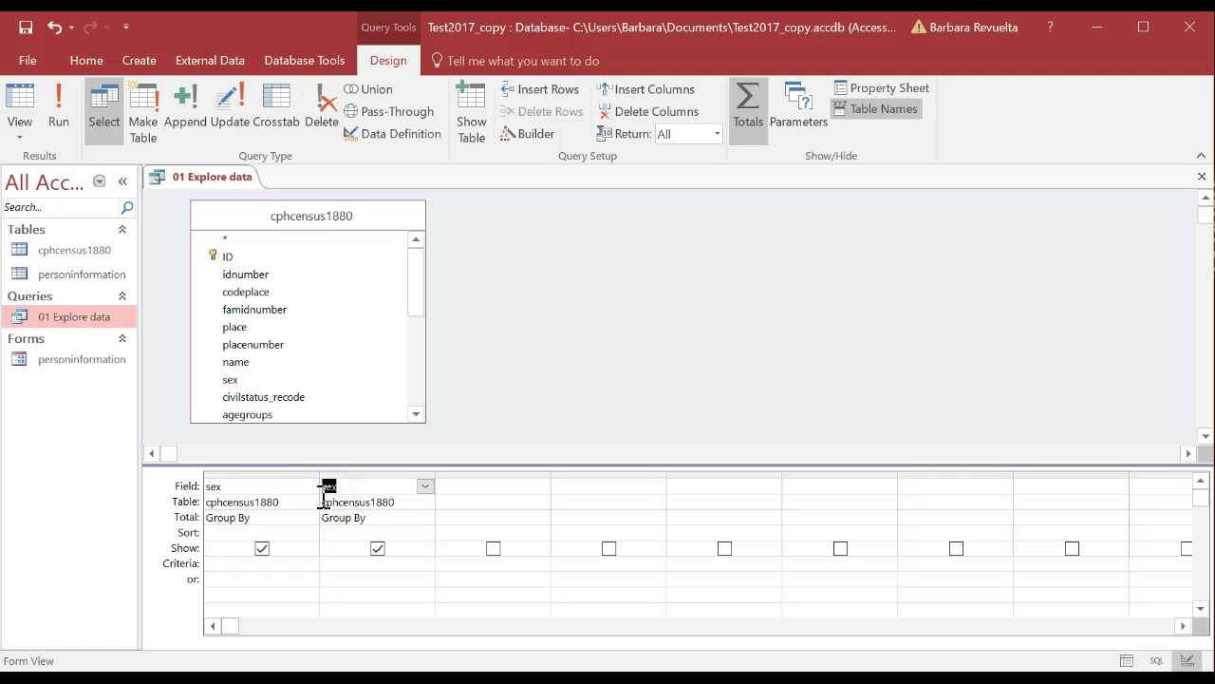
pyautogui.click(424, 518)
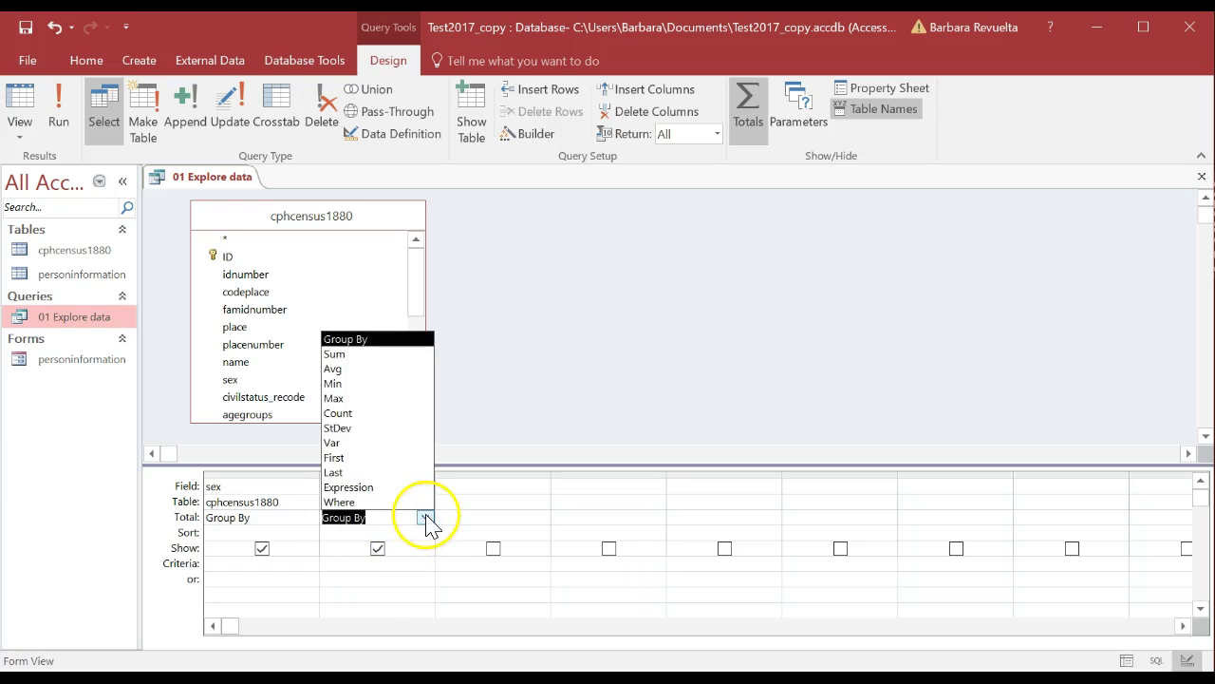
pyautogui.click(406, 414)
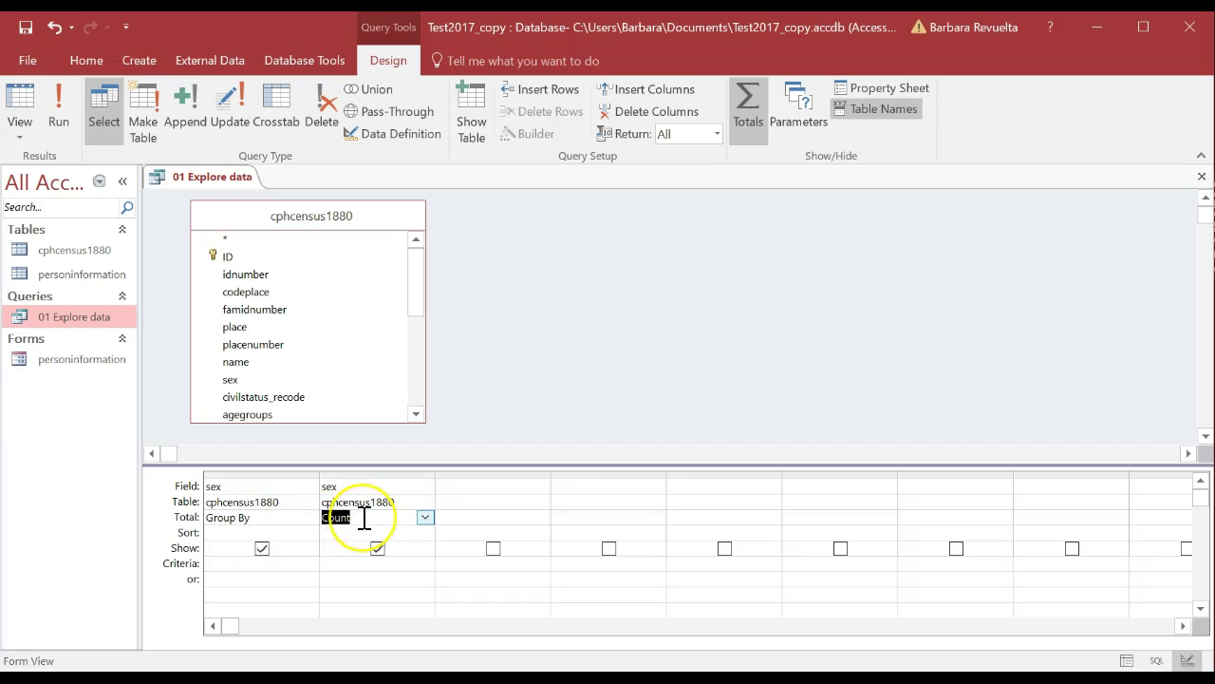
pyautogui.click(26, 92)
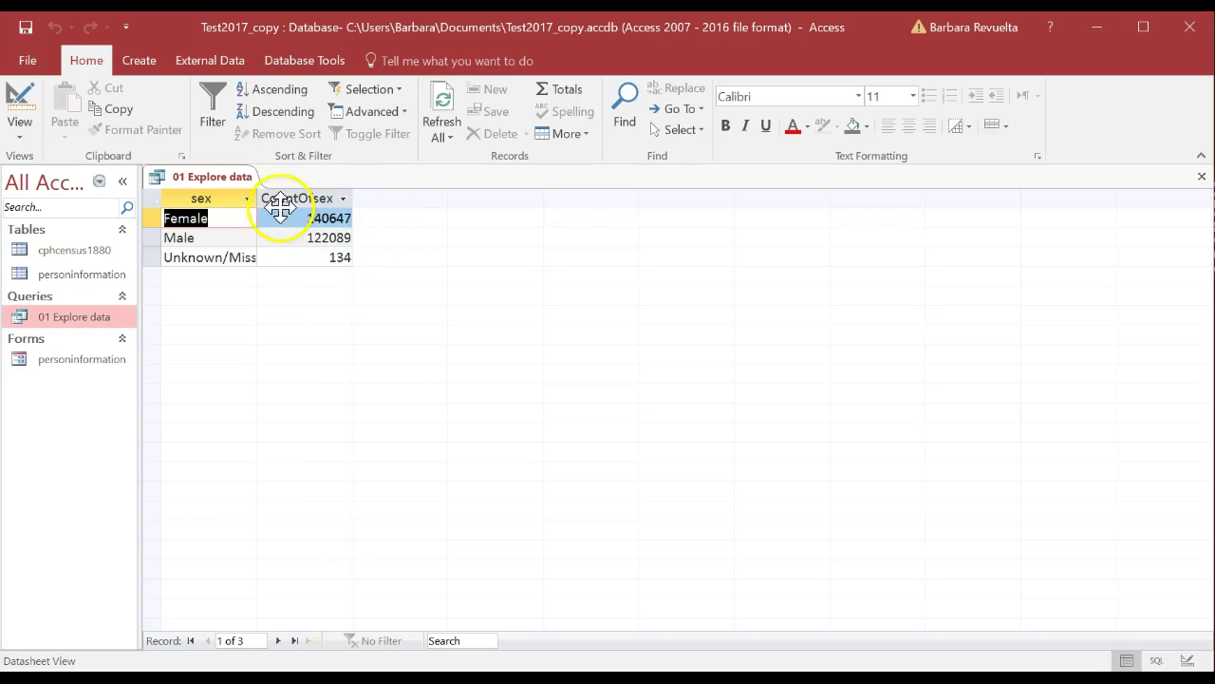
# Change the Group By field of the query from sex to religion and view the counts per religion.
pyautogui.click(20, 97)
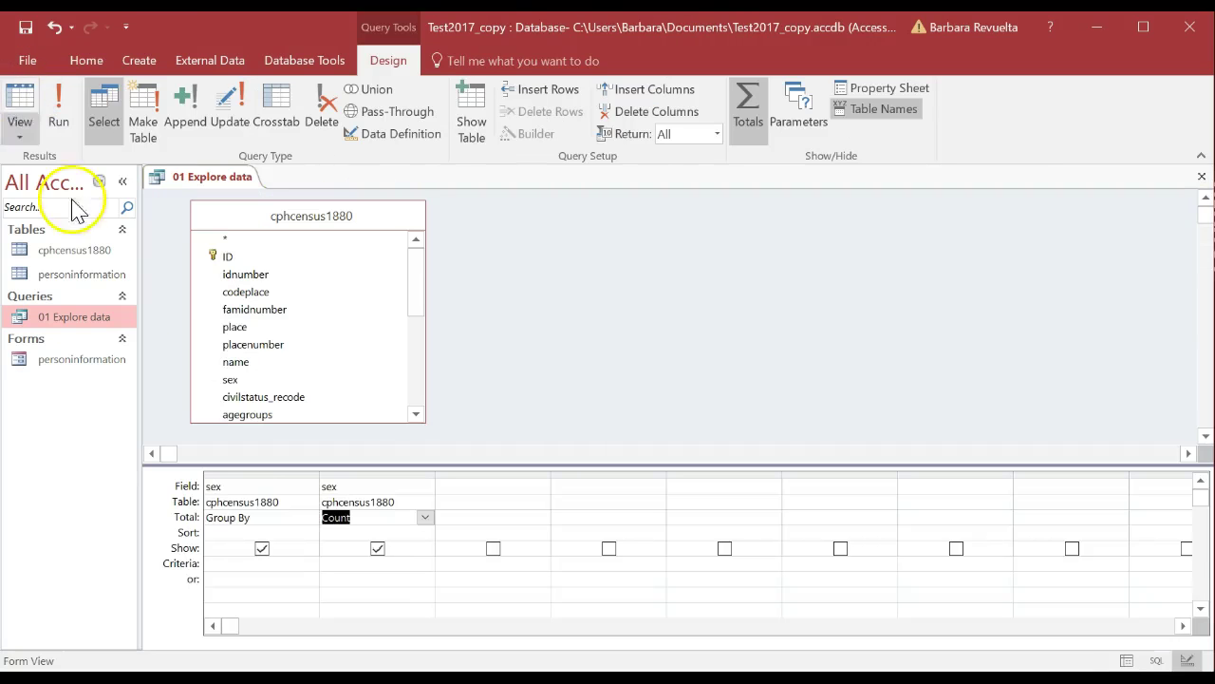
pyautogui.click(310, 486)
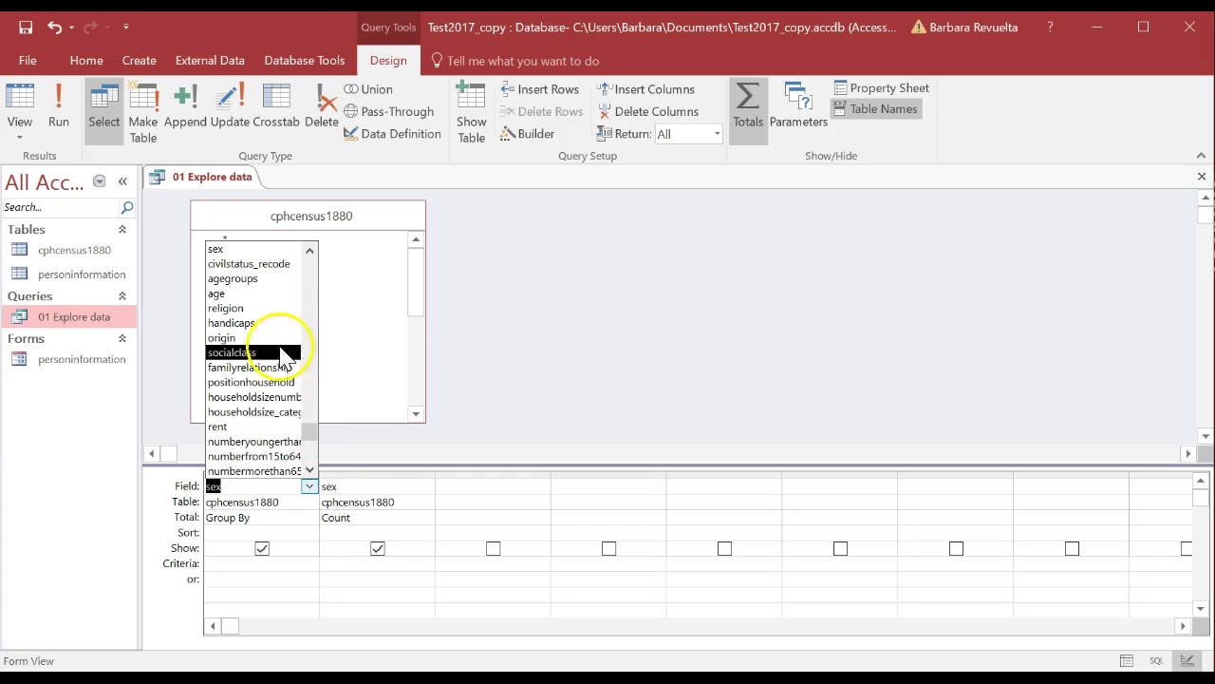
pyautogui.click(276, 308)
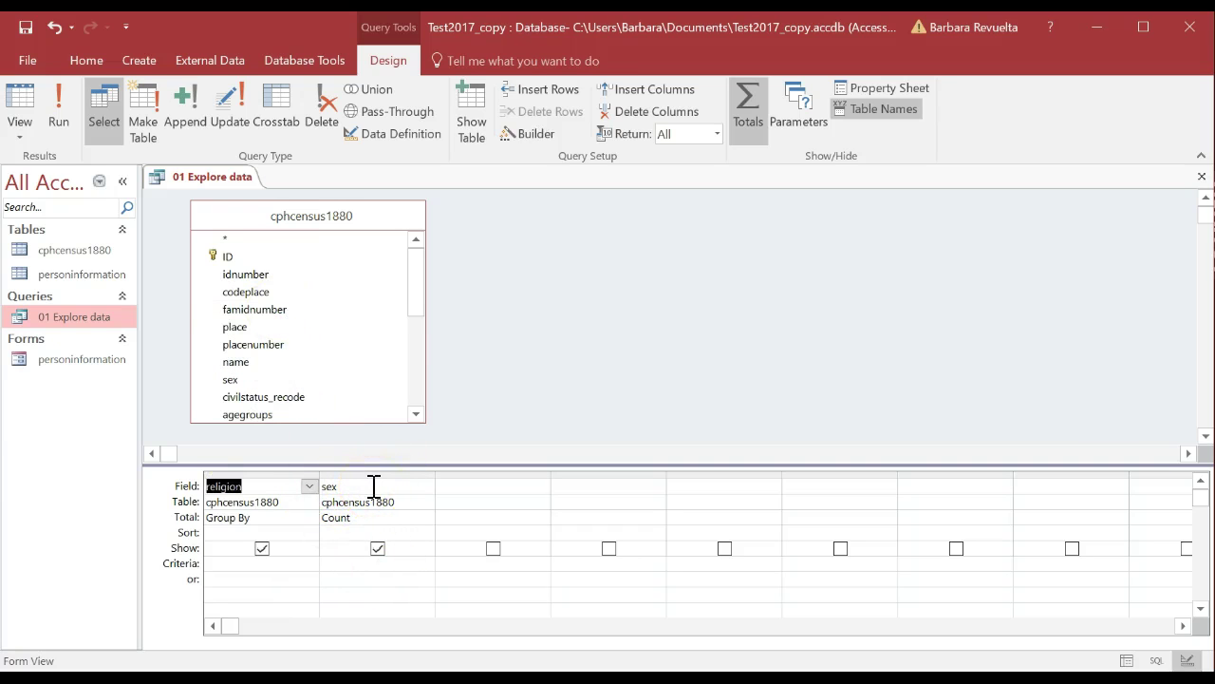
pyautogui.click(376, 517)
pyautogui.click(19, 103)
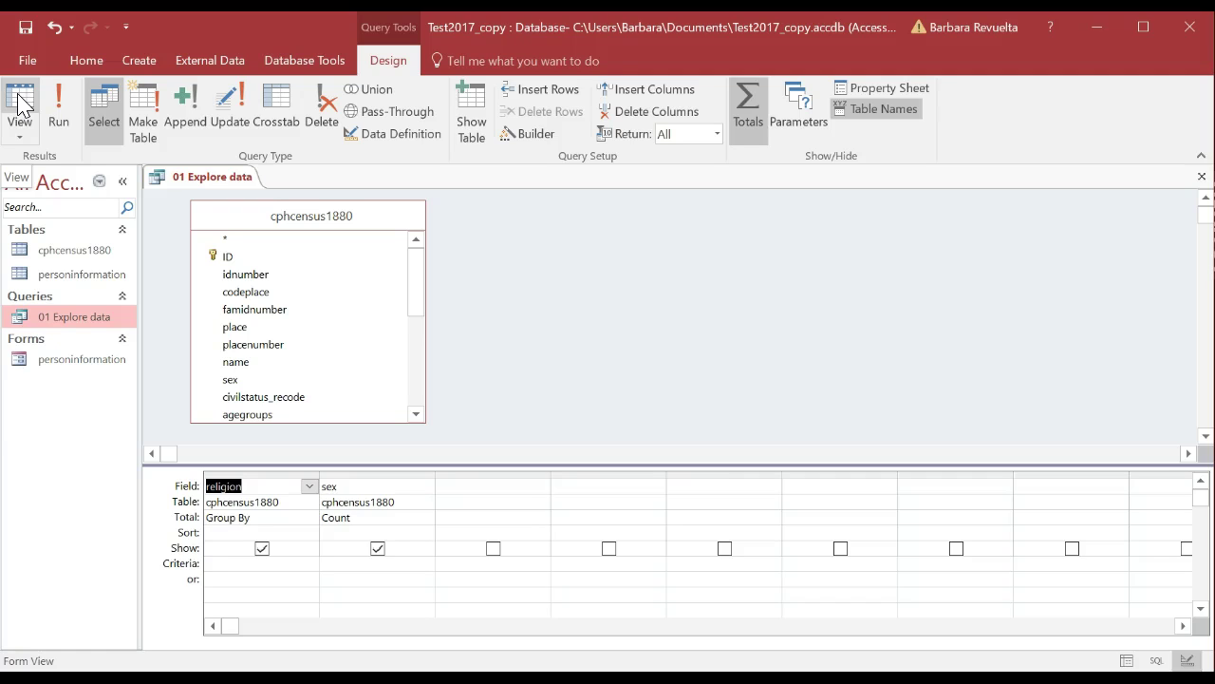
pyautogui.click(19, 103)
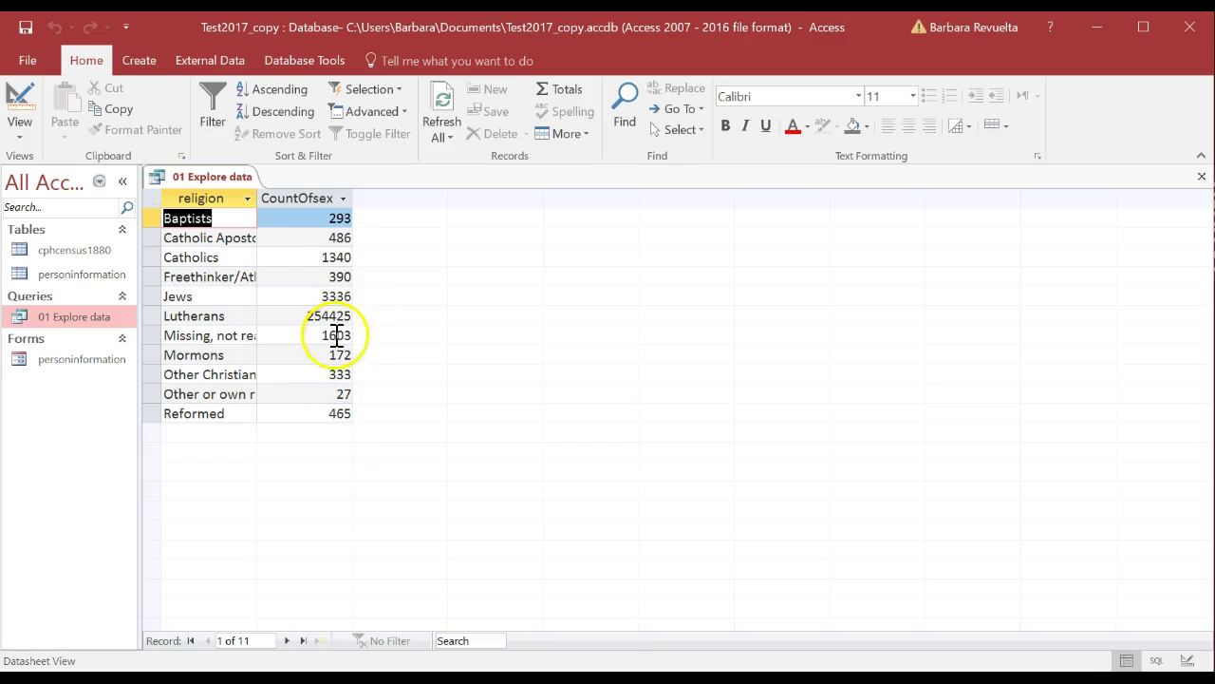
# Add a Group By sex column between the religion and Count columns, and view the counts by religion and sex.
pyautogui.click(17, 102)
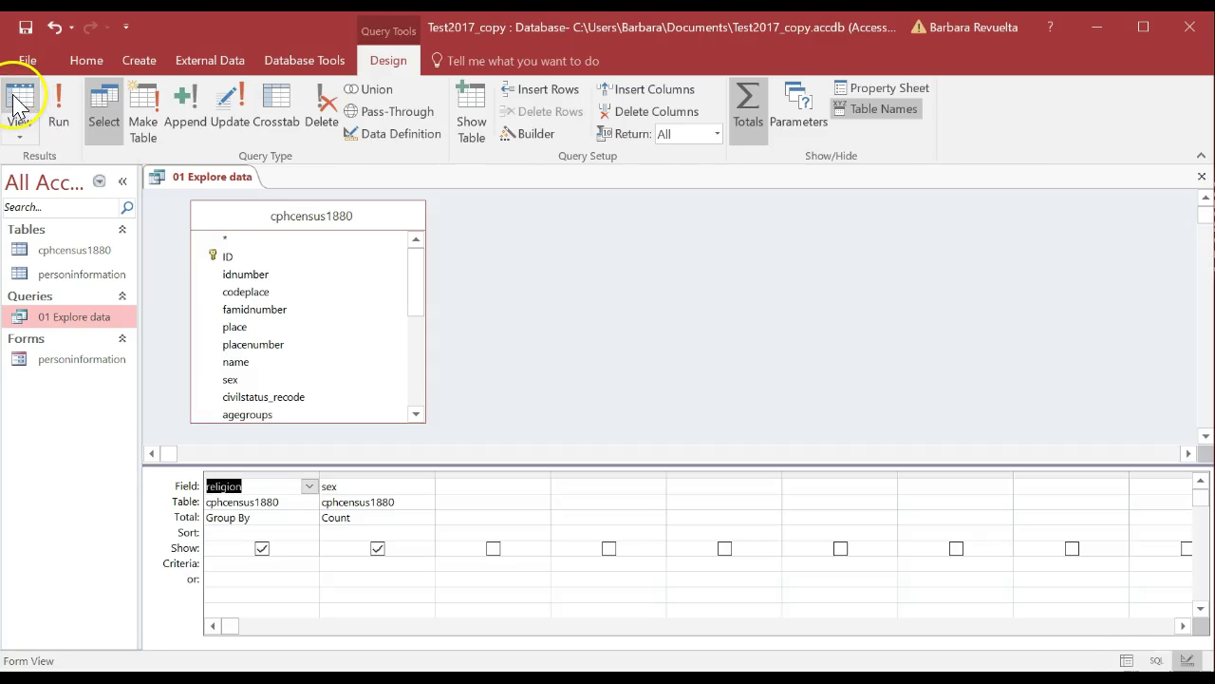
pyautogui.doubleClick(273, 381)
pyautogui.click(481, 474)
pyautogui.moveTo(482, 474); pyautogui.dragTo(367, 480)
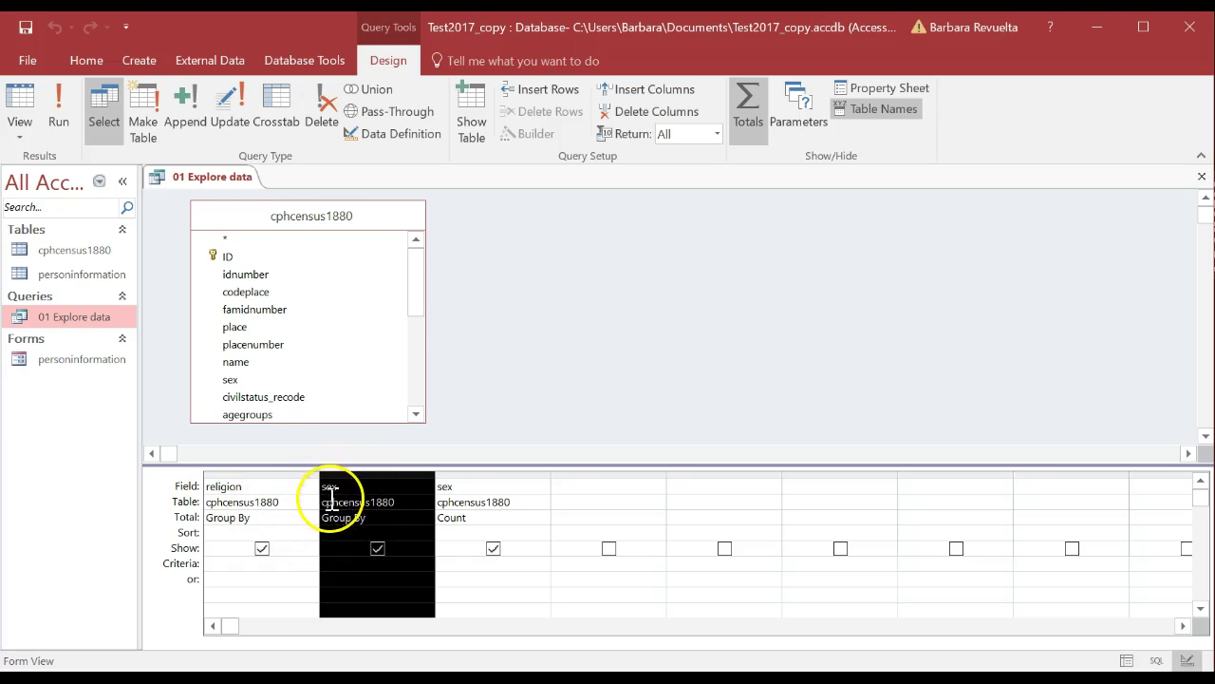
pyautogui.click(21, 95)
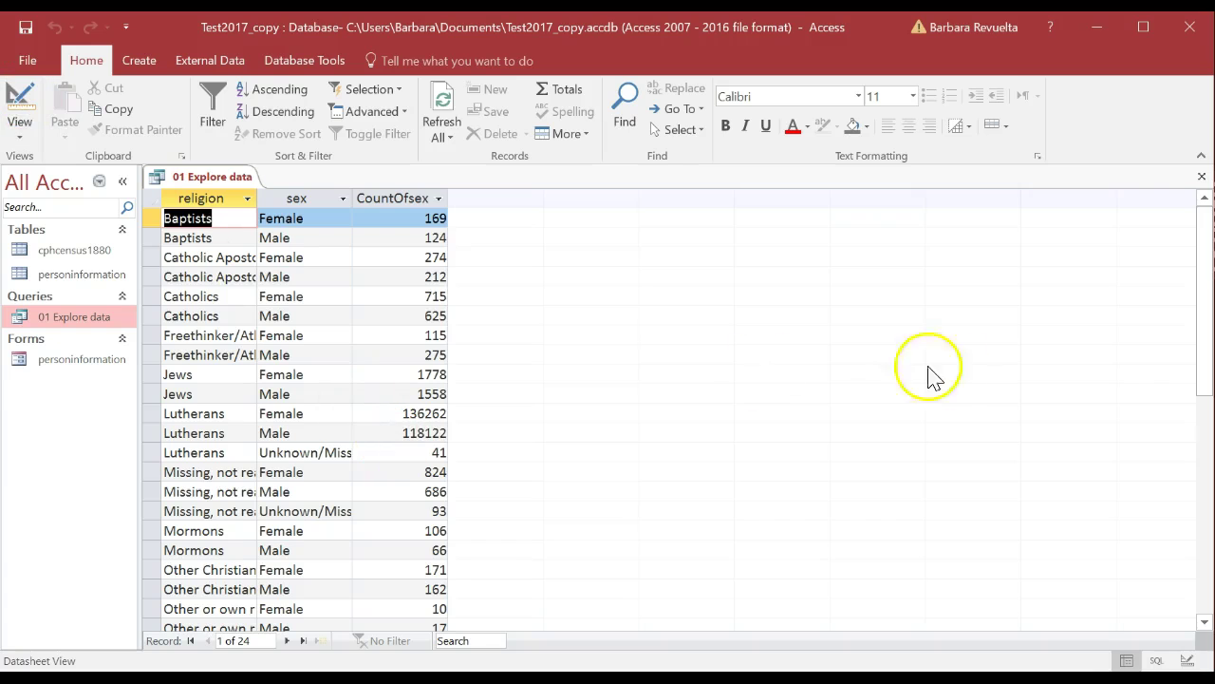
pyautogui.moveTo(1202, 347)
pyautogui.mouseDown()
pyautogui.moveTo(1202, 408)
pyautogui.moveTo(1198, 332)
pyautogui.mouseUp()
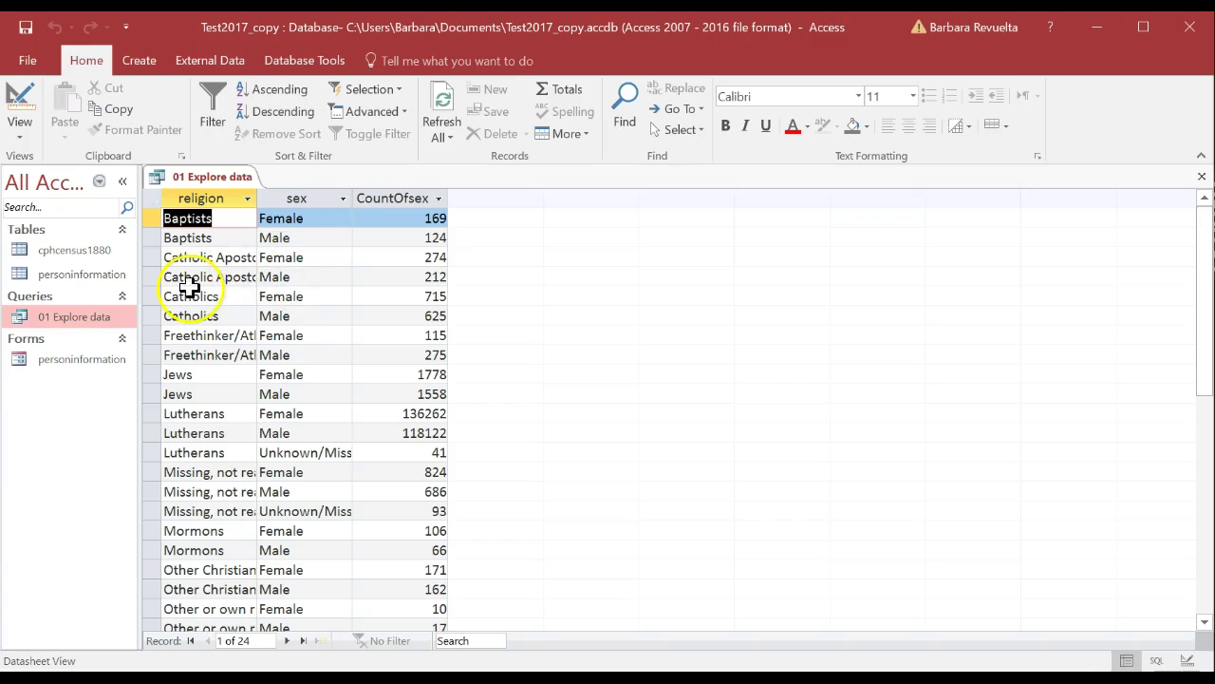
# Move the Group By sex column in front of the religion column and view the regrouped results.
pyautogui.click(19, 100)
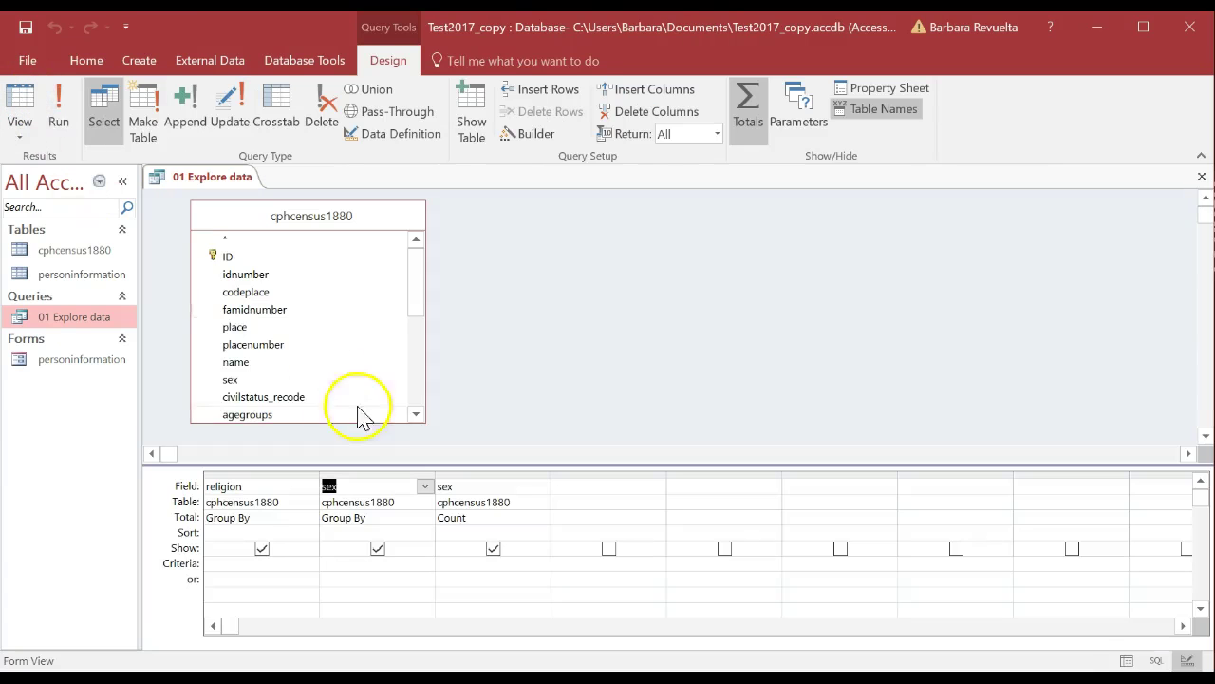
pyautogui.click(373, 475)
pyautogui.moveTo(366, 475); pyautogui.dragTo(195, 464)
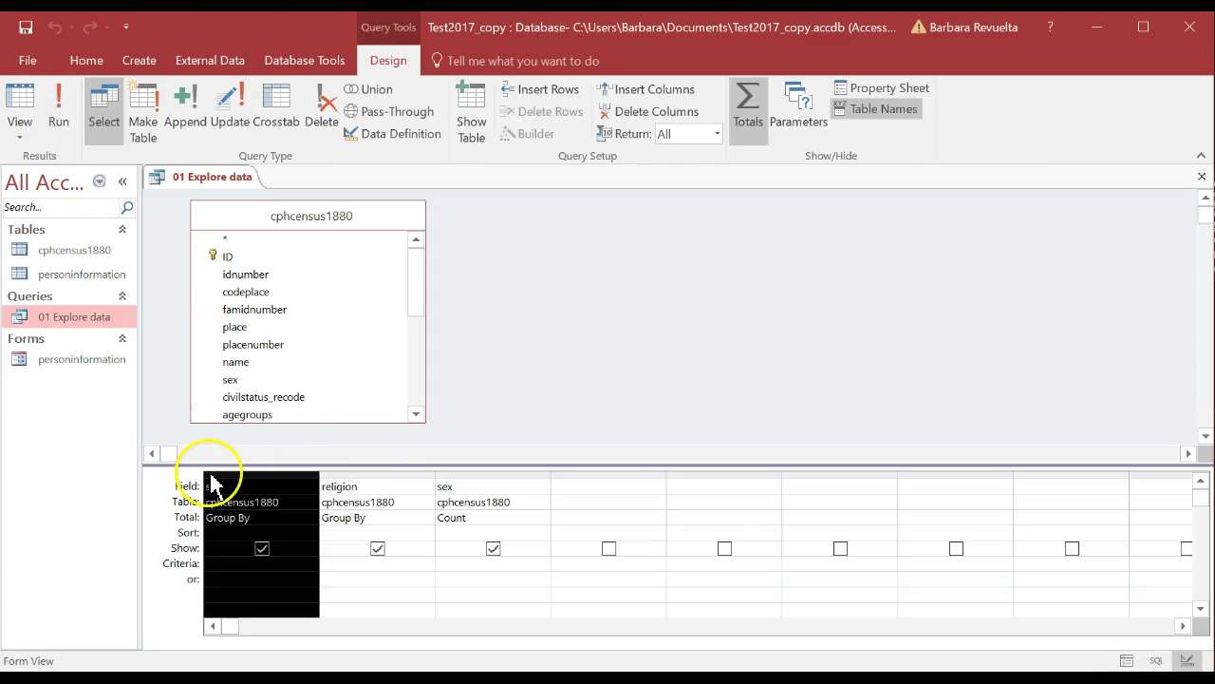
pyautogui.click(21, 99)
pyautogui.click(20, 99)
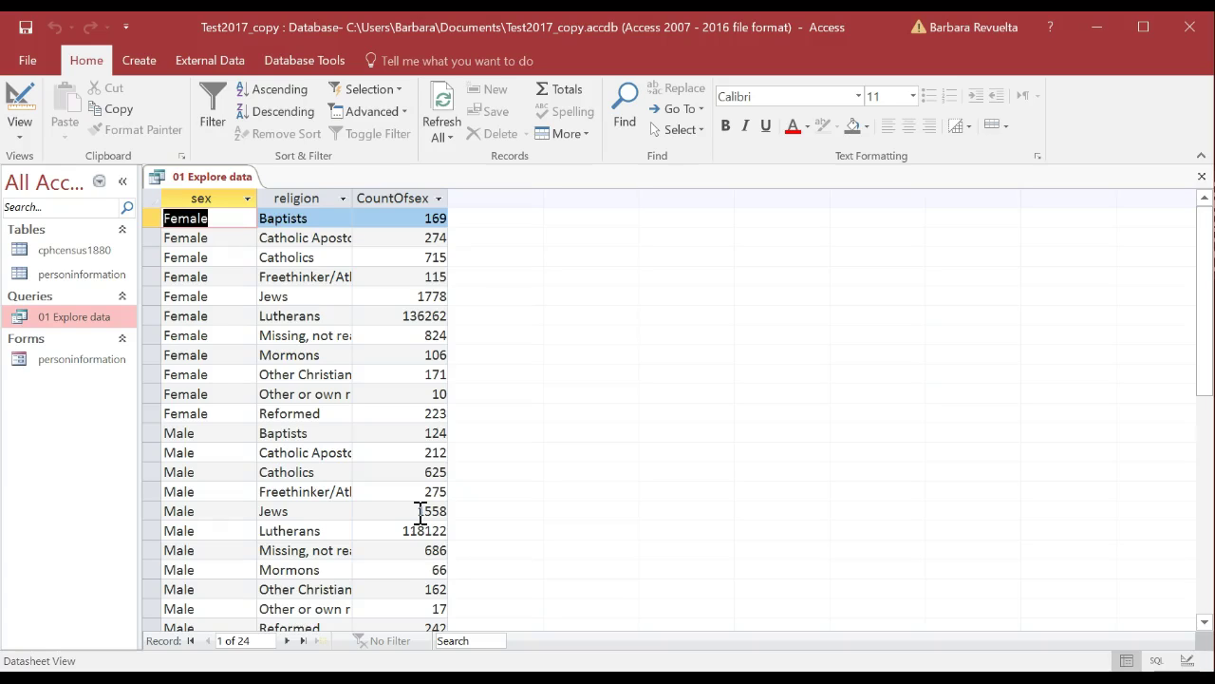
# Remove the religion column from the query design and view the counts by sex.
pyautogui.click(19, 105)
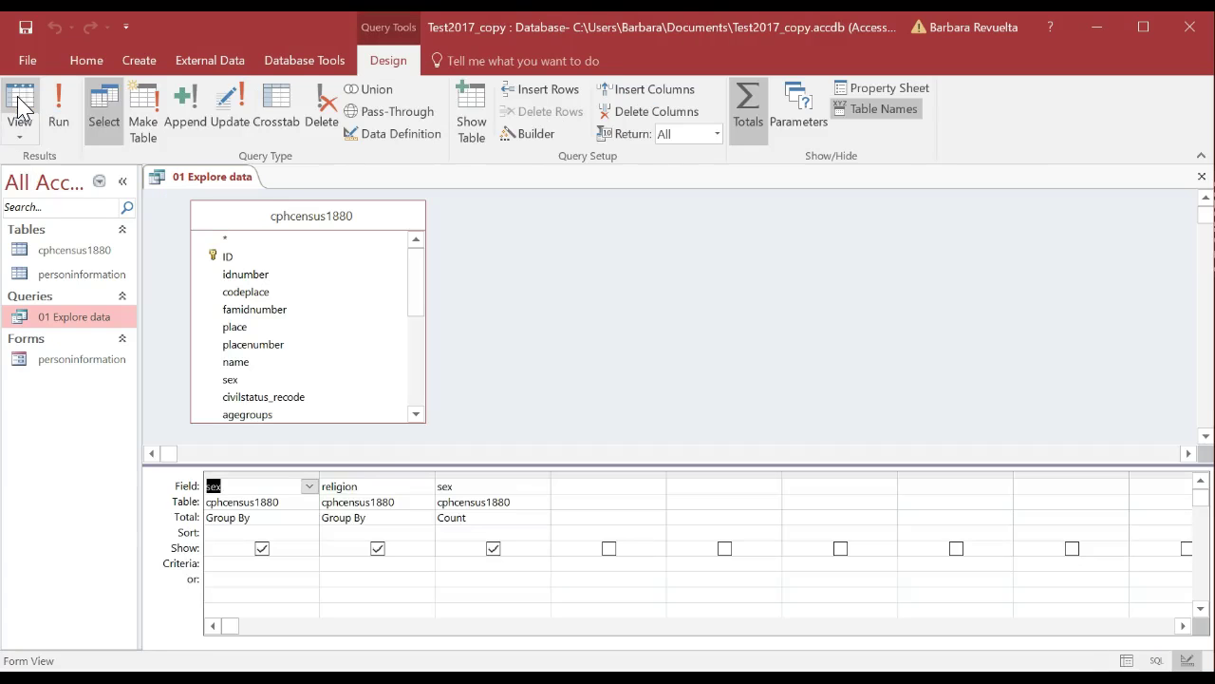
pyautogui.click(362, 475)
pyautogui.press('Delete')
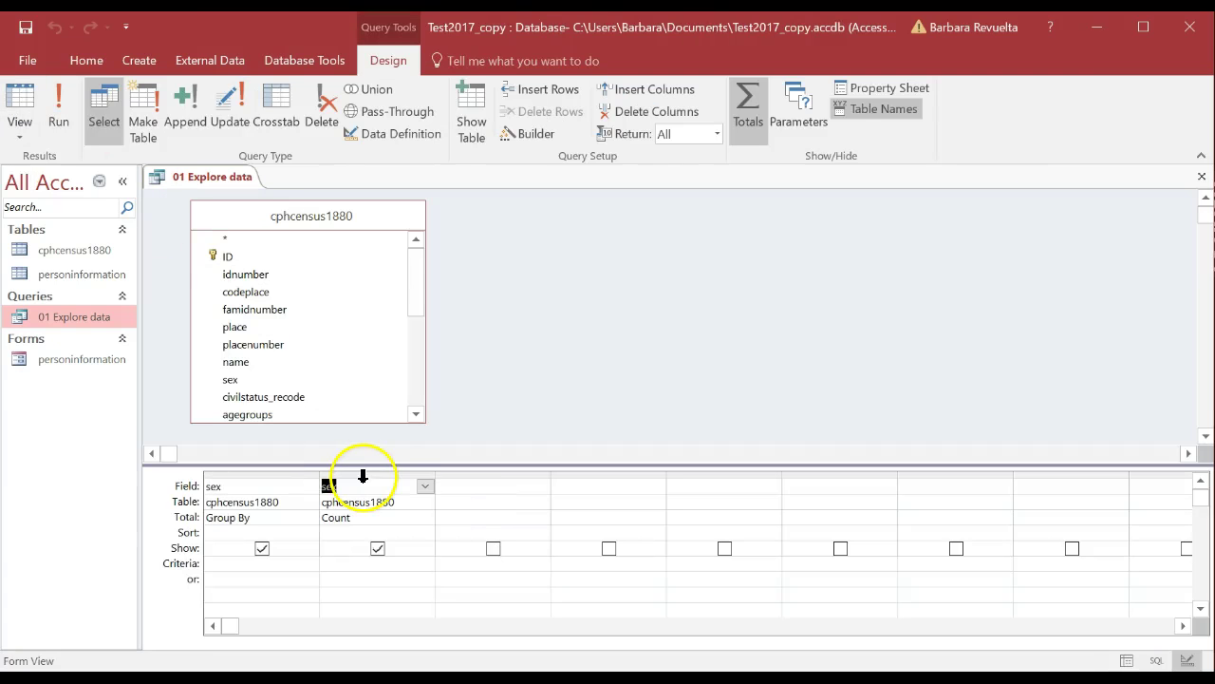
pyautogui.click(19, 103)
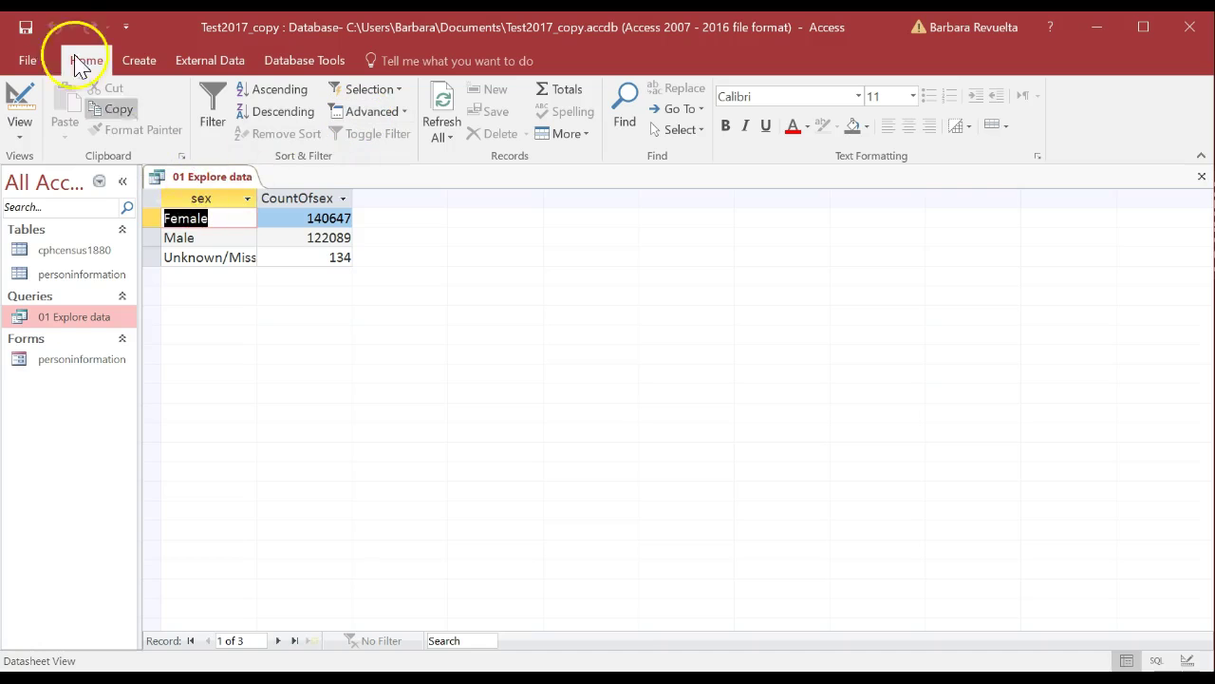
# Save the changes to the 01 Explore data query, and save a copy of it as a query named 02 Frequency by sex.
pyautogui.click(34, 63)
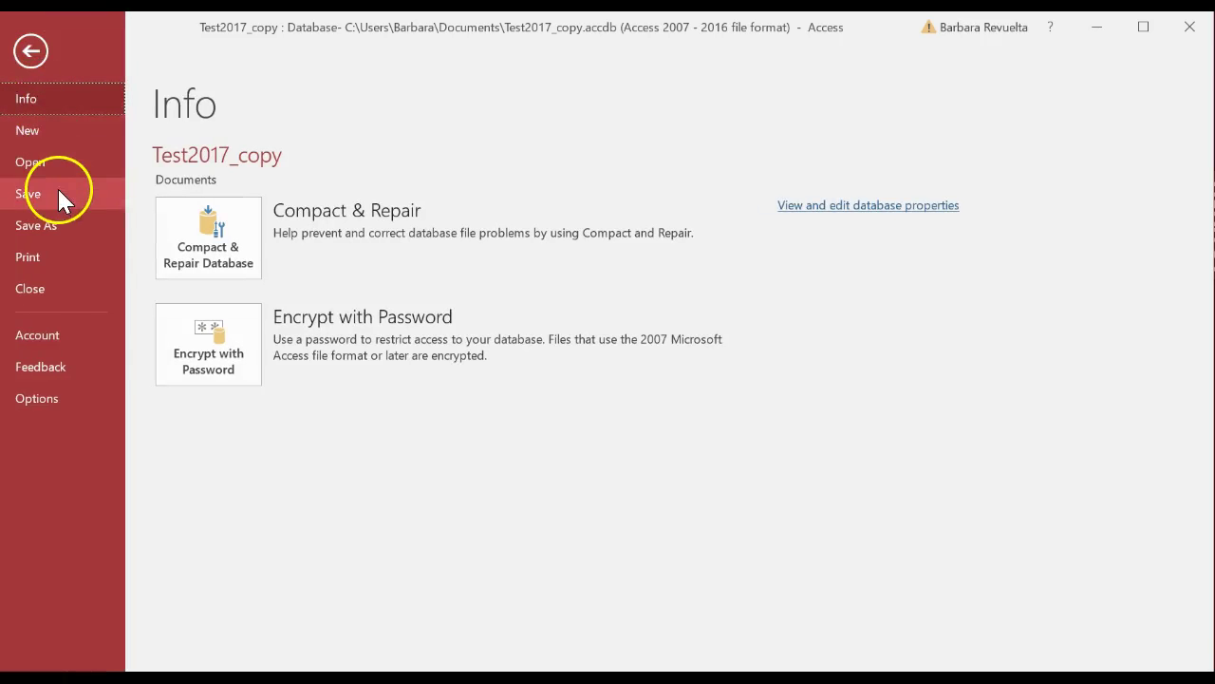
pyautogui.click(57, 190)
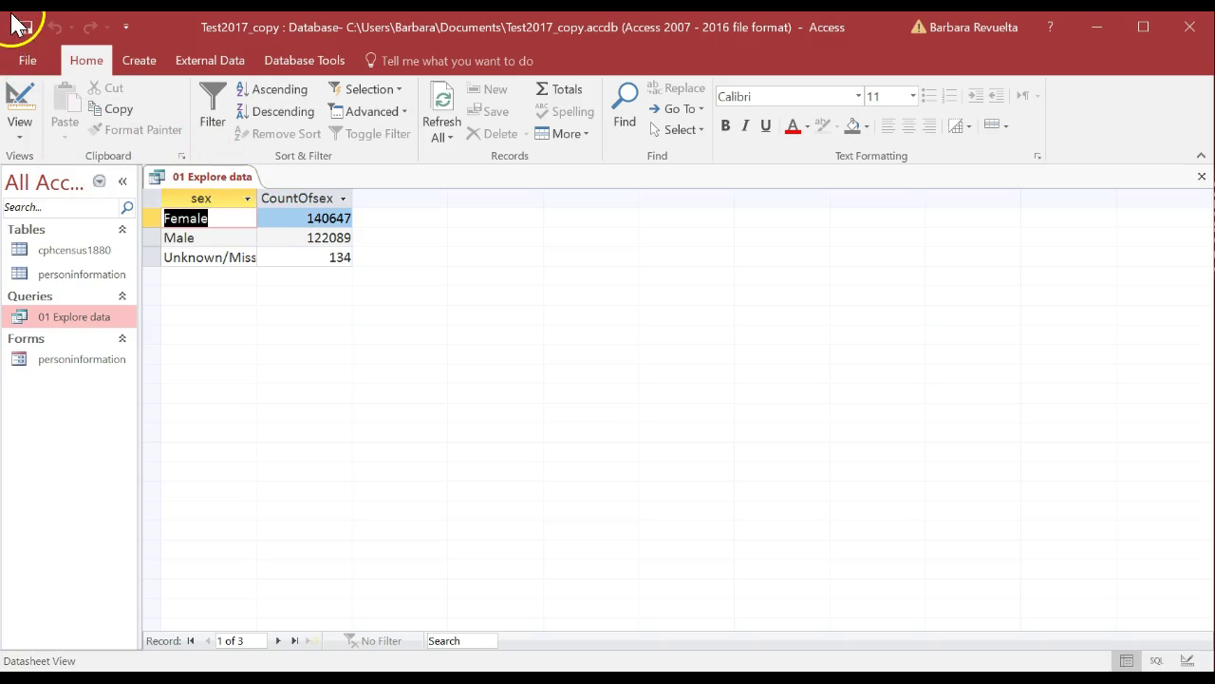
pyautogui.click(27, 60)
pyautogui.click(76, 225)
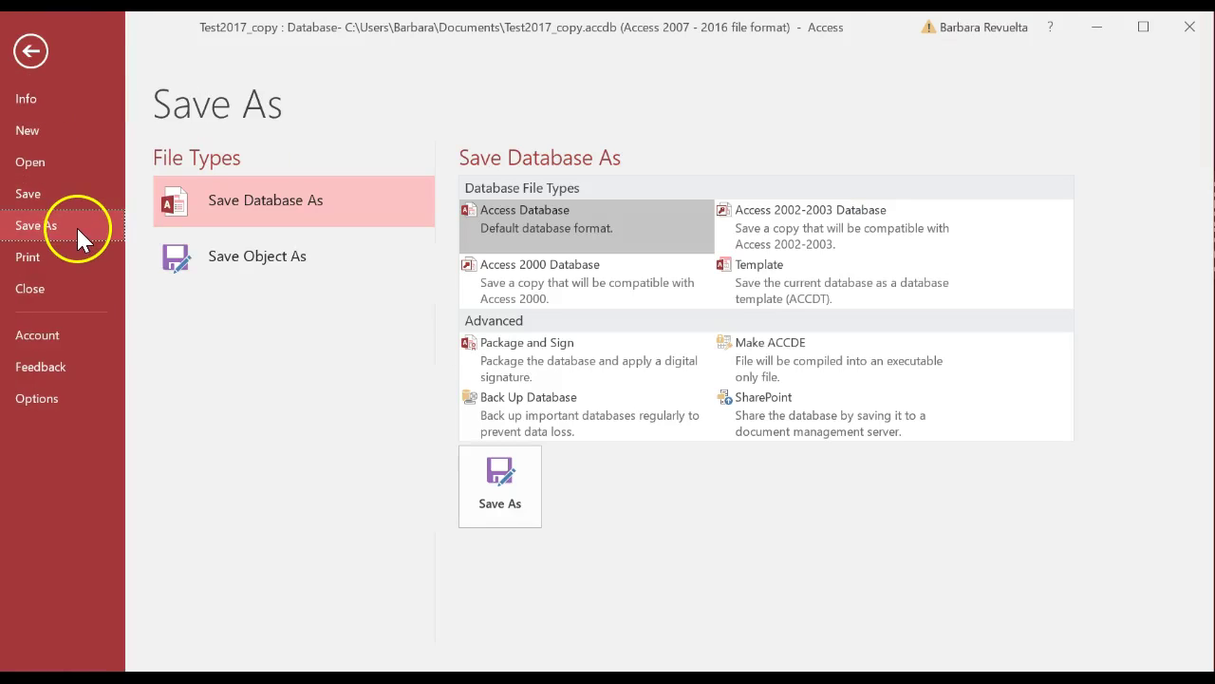
pyautogui.click(320, 261)
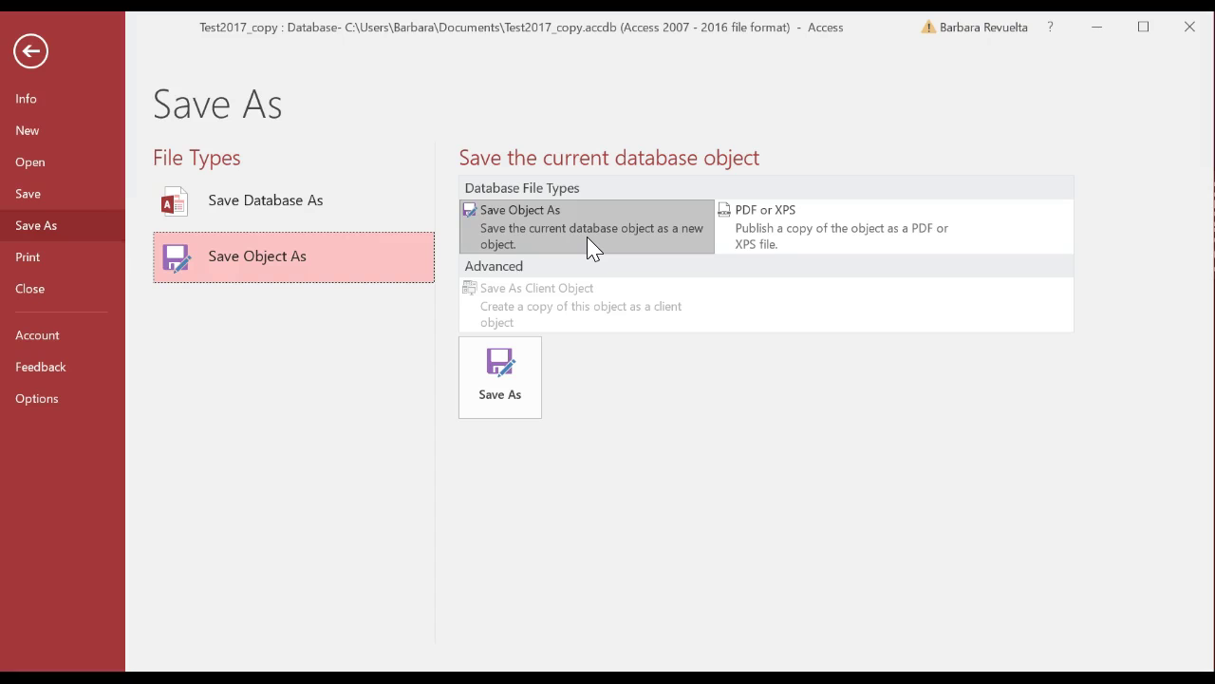
pyautogui.click(501, 375)
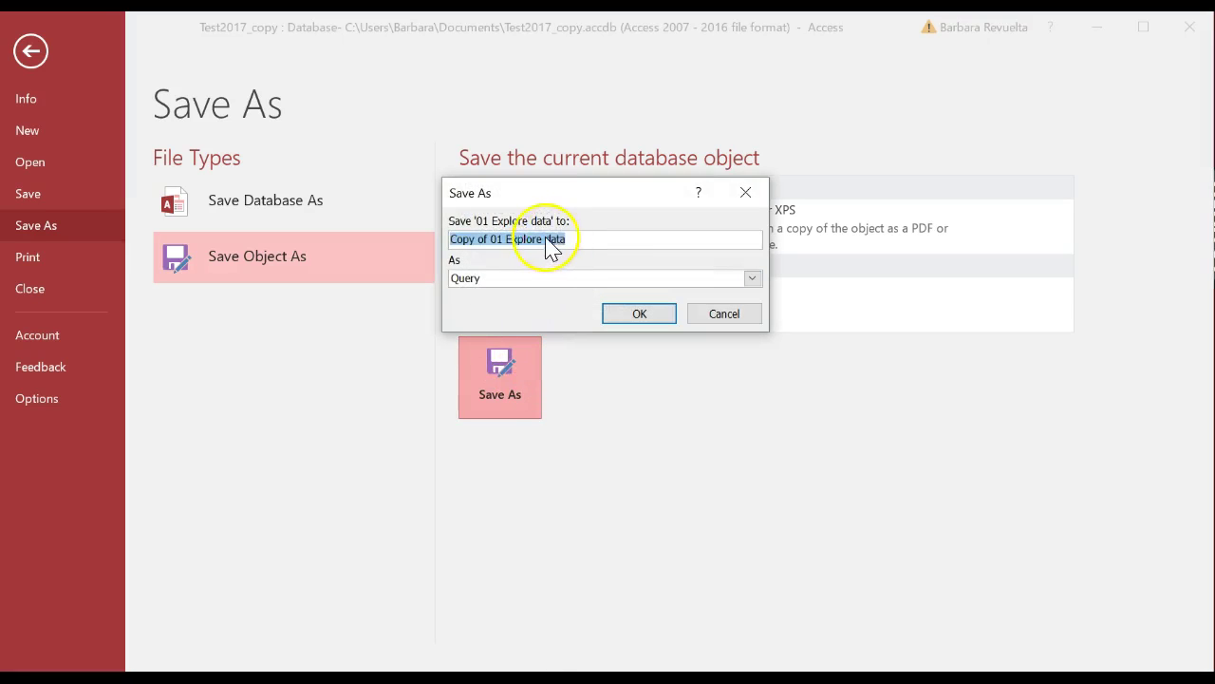
pyautogui.click(497, 239)
pyautogui.moveTo(492, 240); pyautogui.dragTo(345, 239)
pyautogui.press('BackSpace')
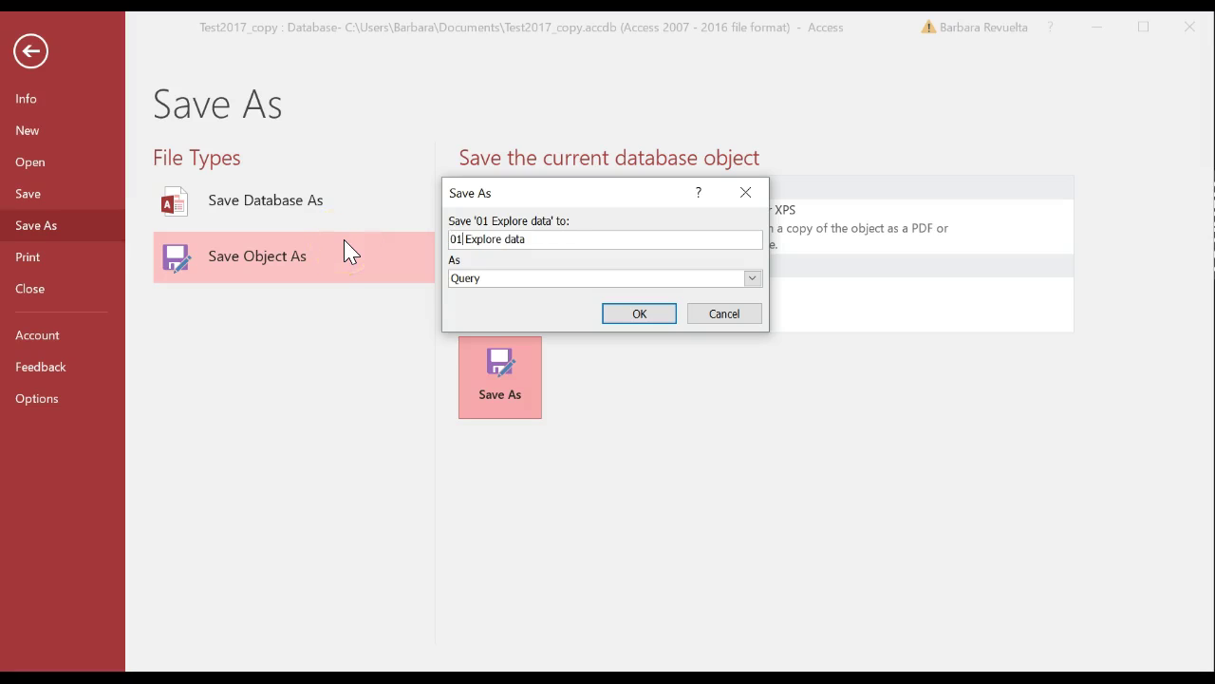
pyautogui.press('BackSpace')
pyautogui.write('2 Frequency by sex')
pyautogui.press('Delete')
pyautogui.press('Delete')
pyautogui.press('Delete')
pyautogui.press('Delete')
pyautogui.press('Delete')
pyautogui.press('Delete')
pyautogui.press('Delete')
pyautogui.press('Delete')
pyautogui.press('Delete')
pyautogui.press('Delete')
pyautogui.press('Delete')
pyautogui.press('Delete')
pyautogui.press('Return')
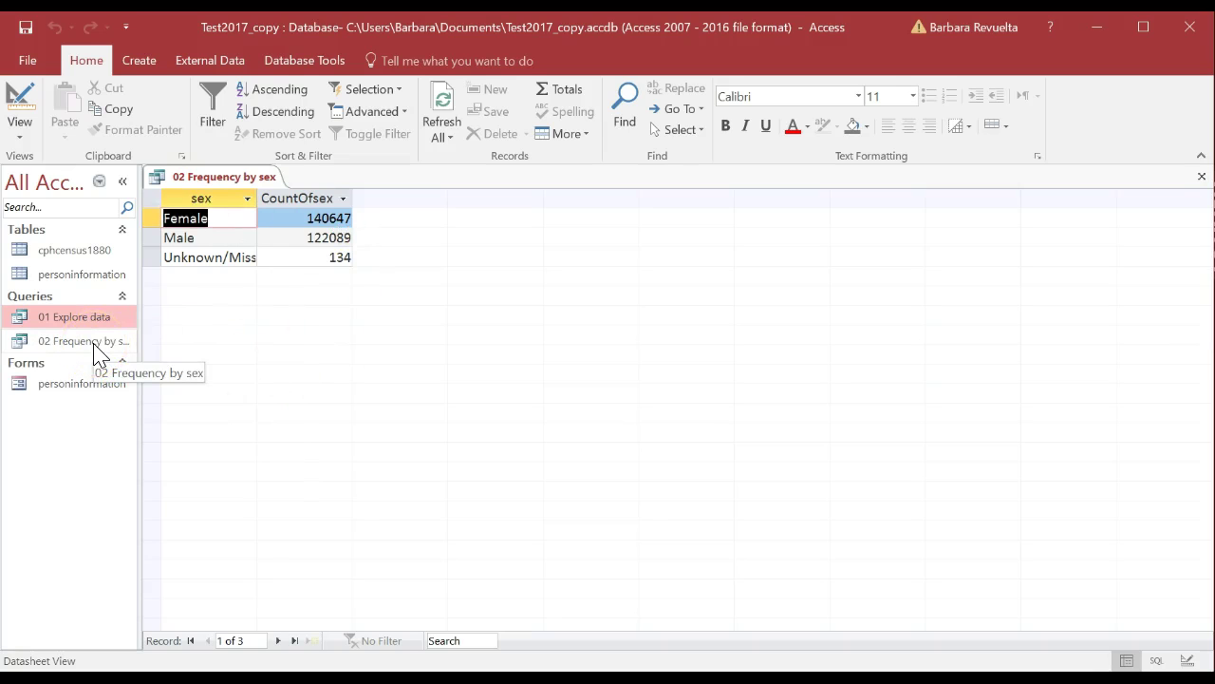
# Close the 02 Frequency by sex query and reopen it from the saved queries to view its results.
pyautogui.click(1201, 180)
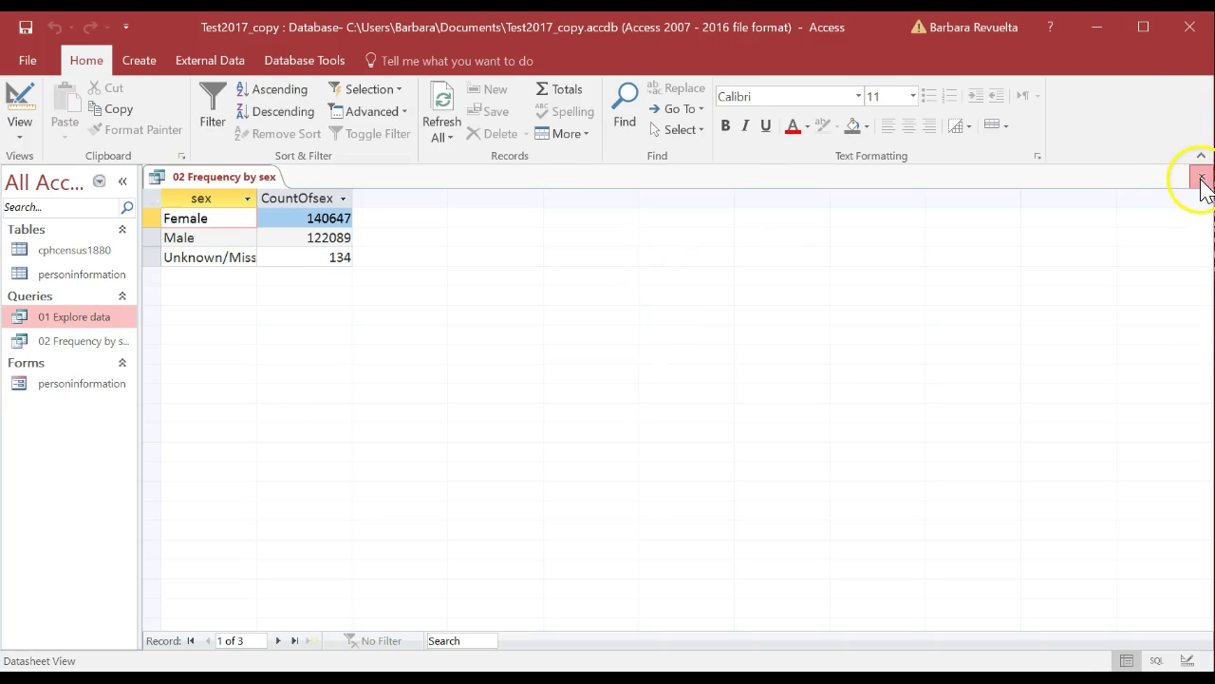
pyautogui.click(163, 323)
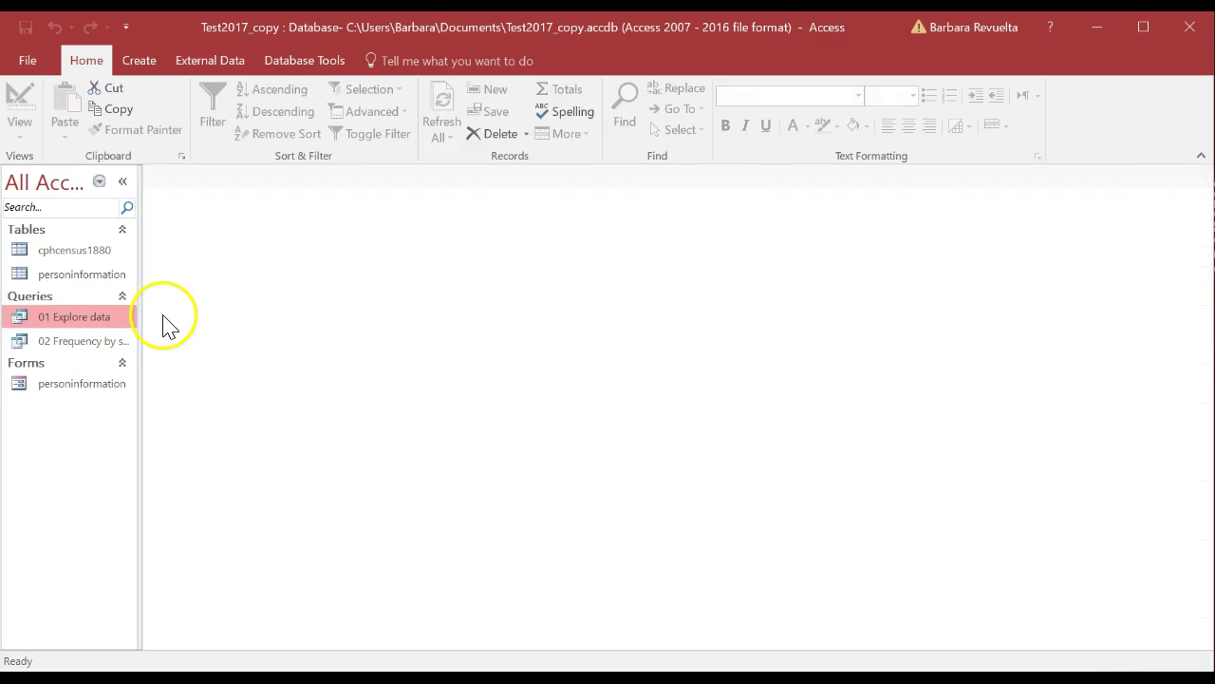
pyautogui.doubleClick(112, 342)
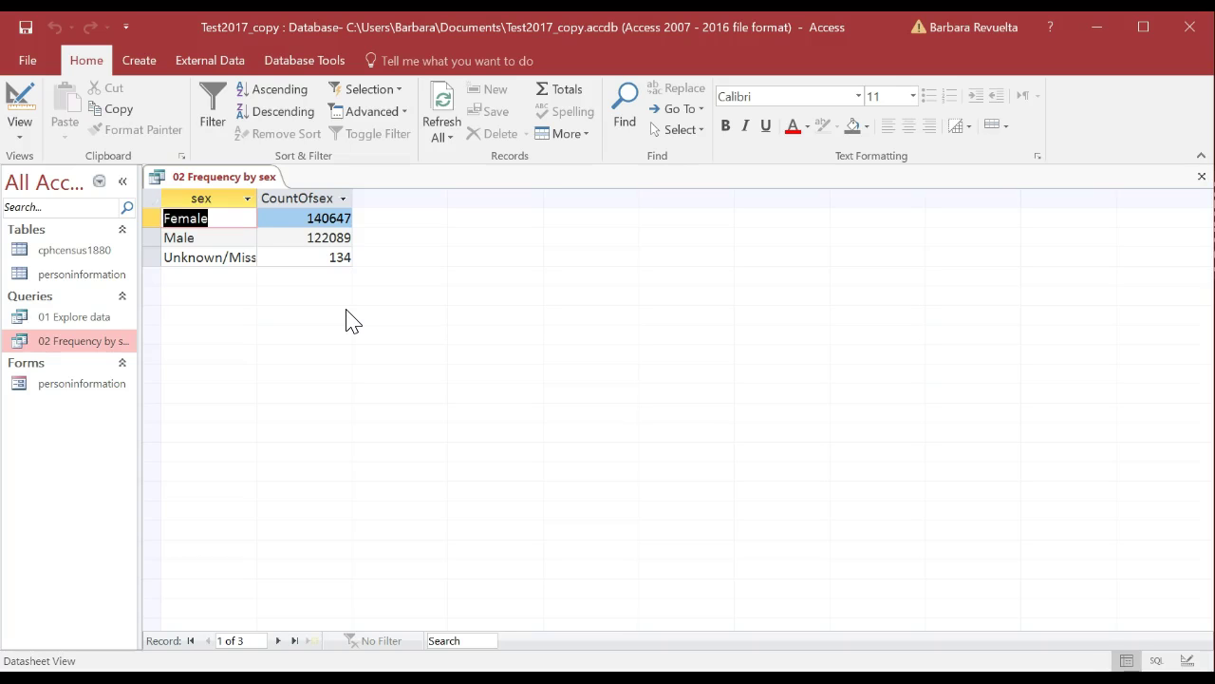
# Inspect the design of 02 Frequency by sex and the Total options of its Count column, and close the query without changes.
pyautogui.click(20, 103)
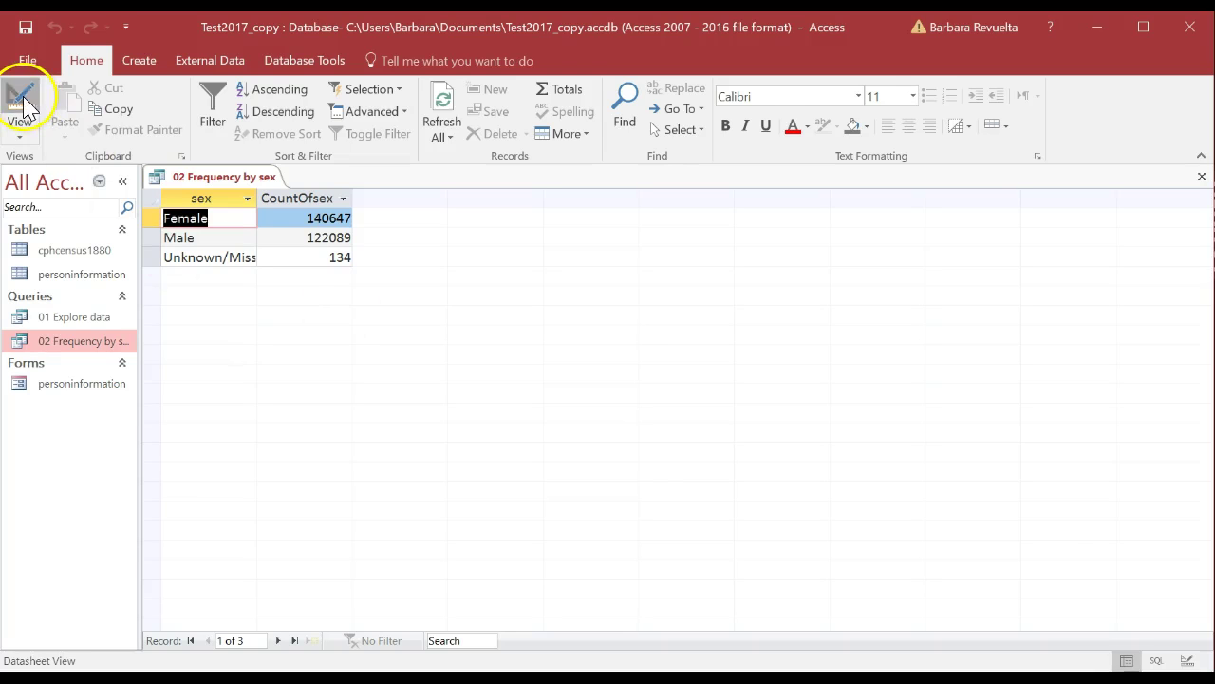
pyautogui.click(425, 499)
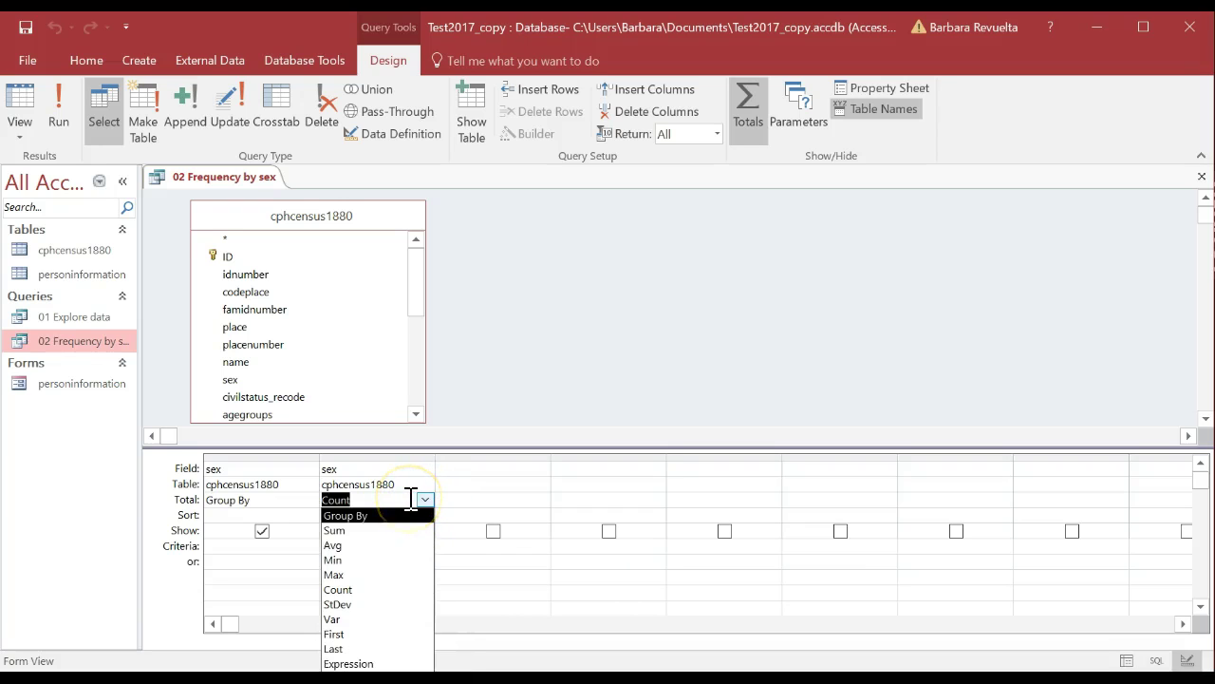
pyautogui.click(406, 499)
pyautogui.click(407, 493)
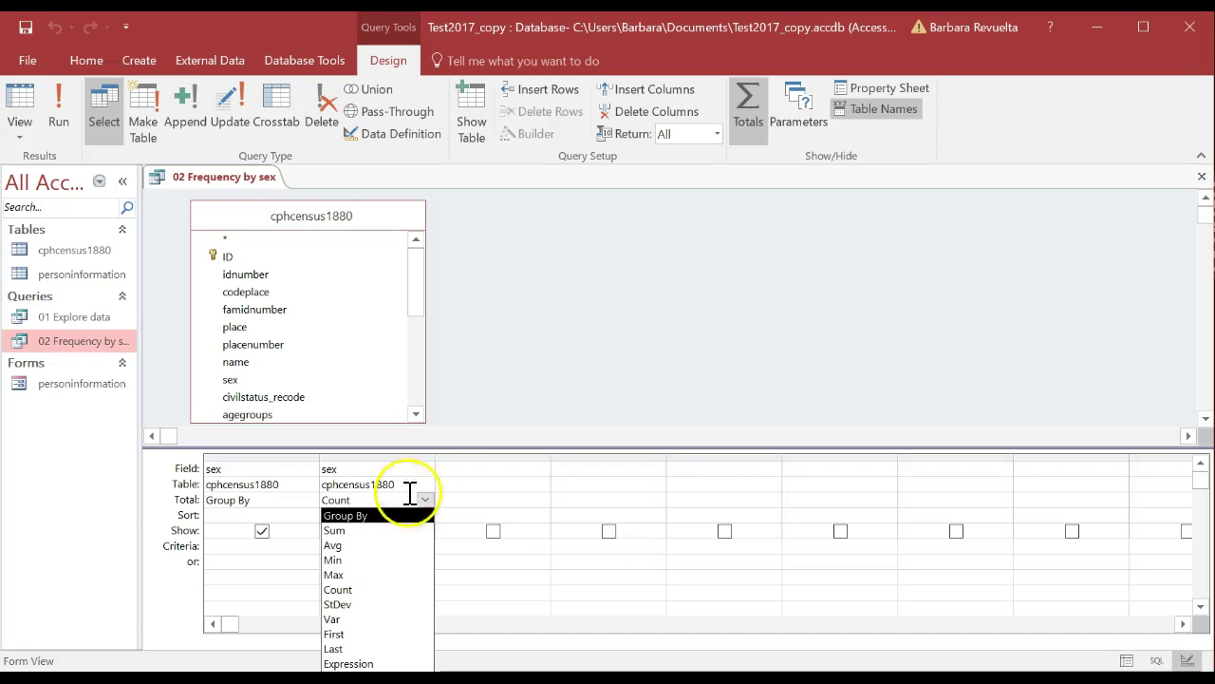
pyautogui.click(573, 269)
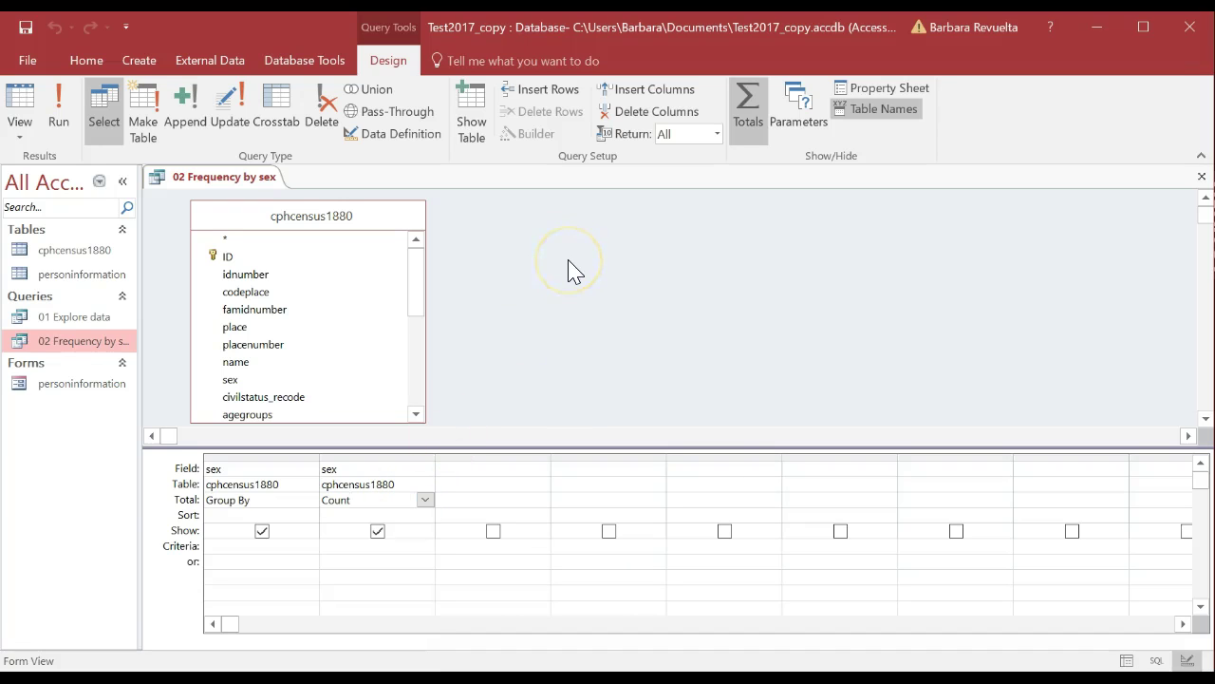
pyautogui.click(1202, 176)
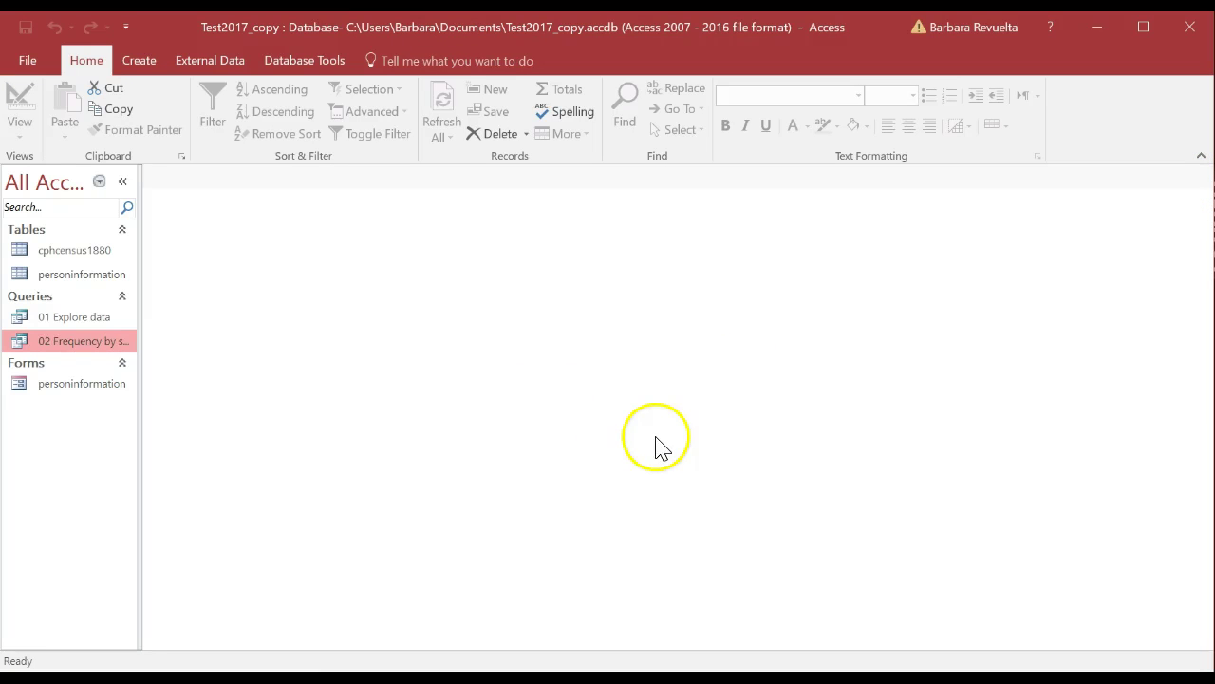